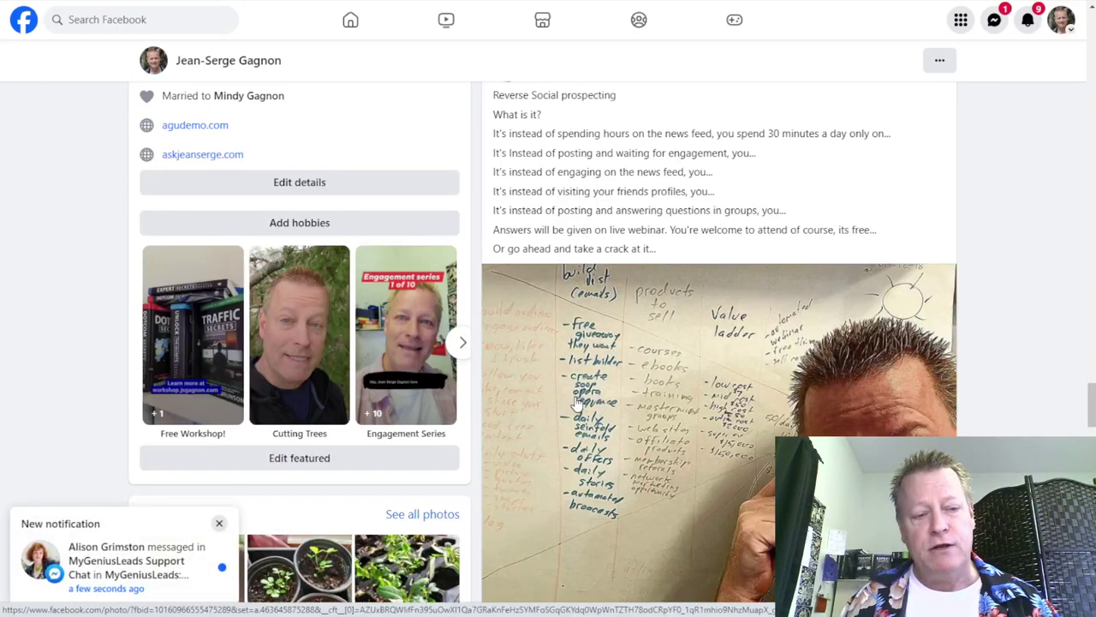
# Read through the Reverse Social Prospecting post text and highlight its last lines.
pyautogui.scroll(2, 579, 400)
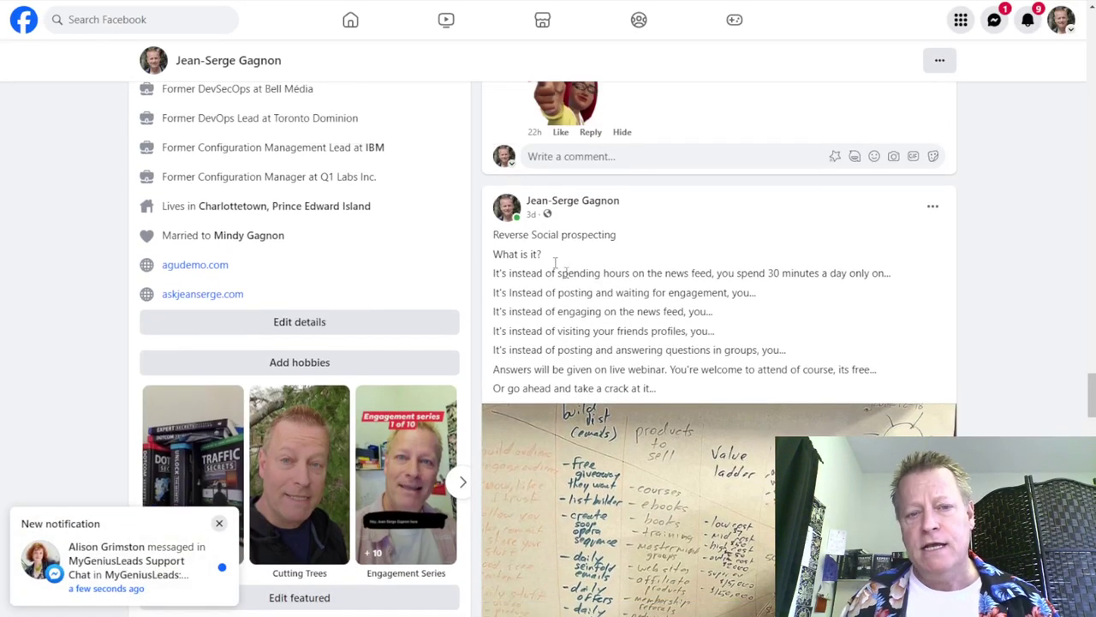
pyautogui.scroll(-1, 594, 259)
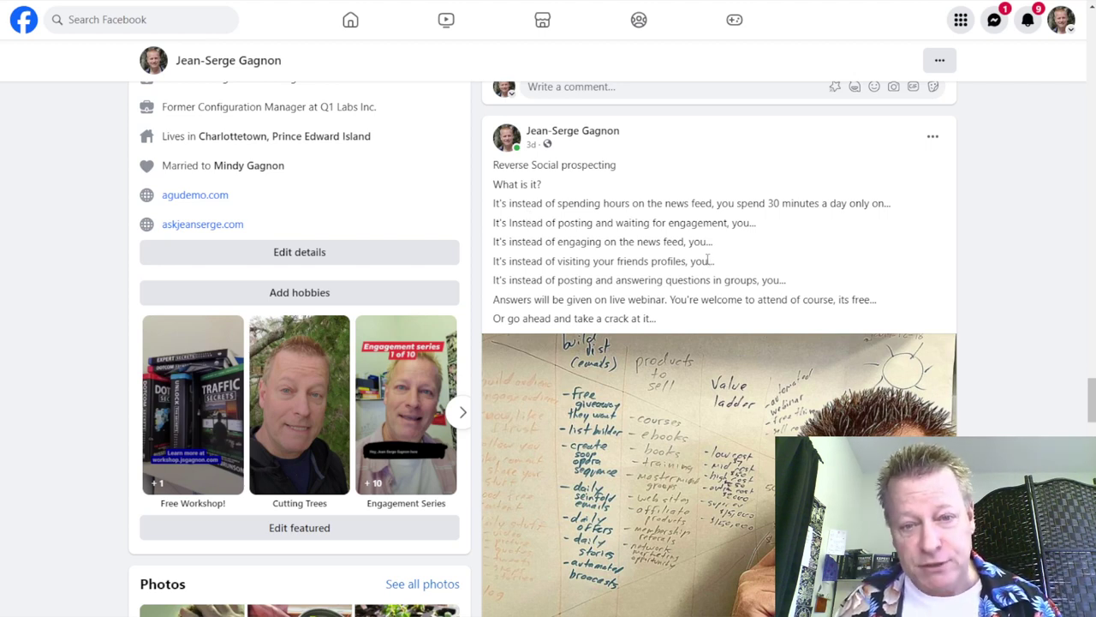
pyautogui.scroll(-1, 707, 259)
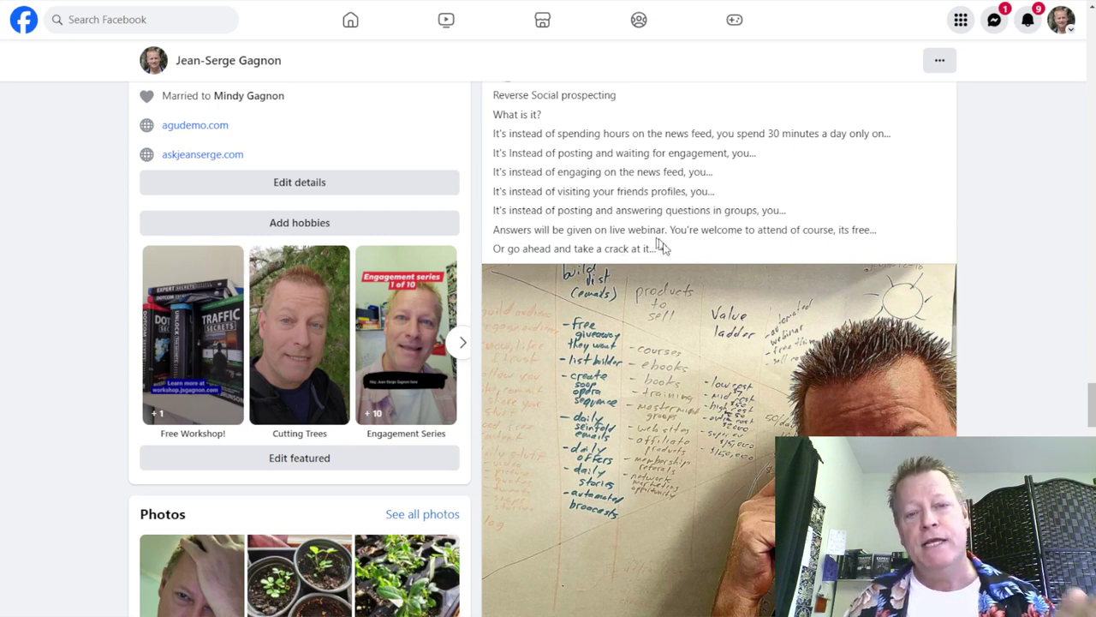
pyautogui.moveTo(675, 255); pyautogui.dragTo(596, 221)
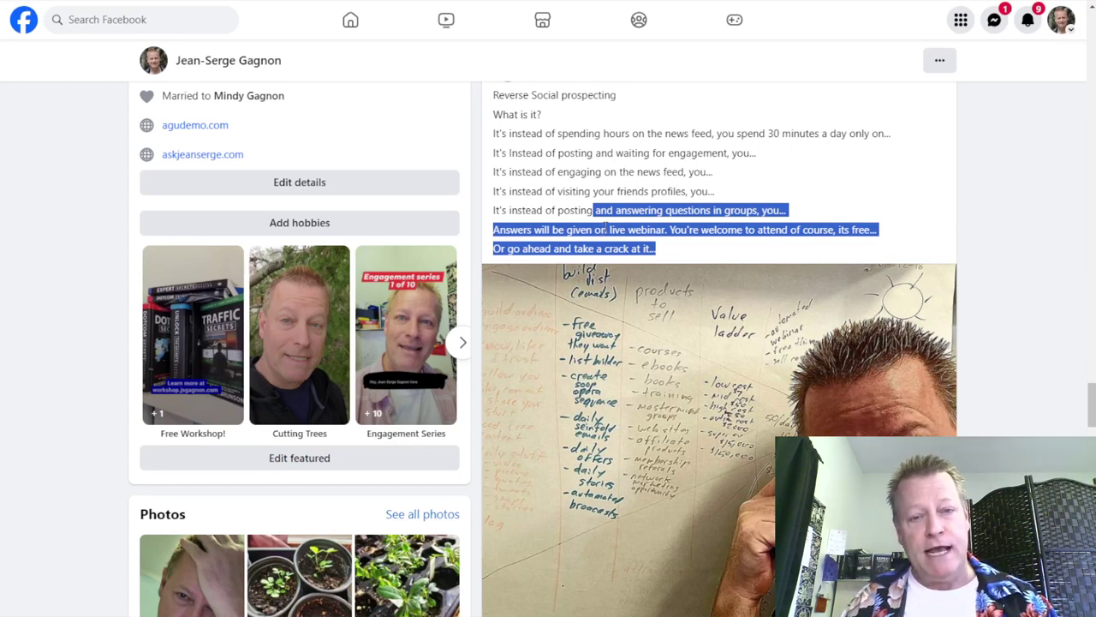
# Scroll down to the post's whiteboard photo, reactions and comments.
pyautogui.scroll(2, 604, 230)
pyautogui.scroll(-2, 612, 272)
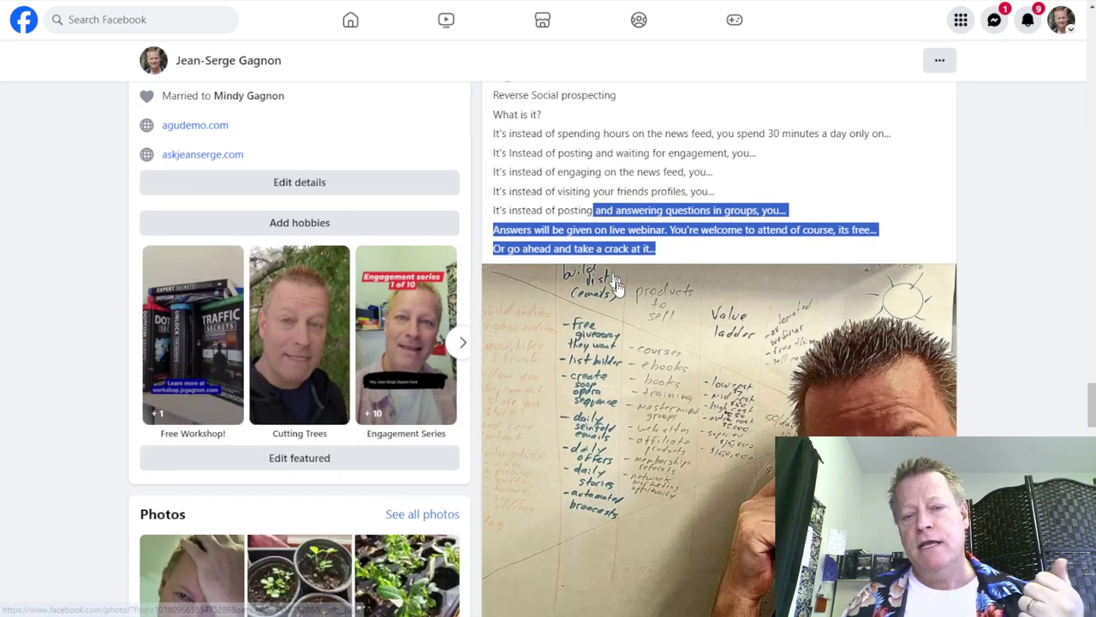
pyautogui.scroll(-3, 616, 287)
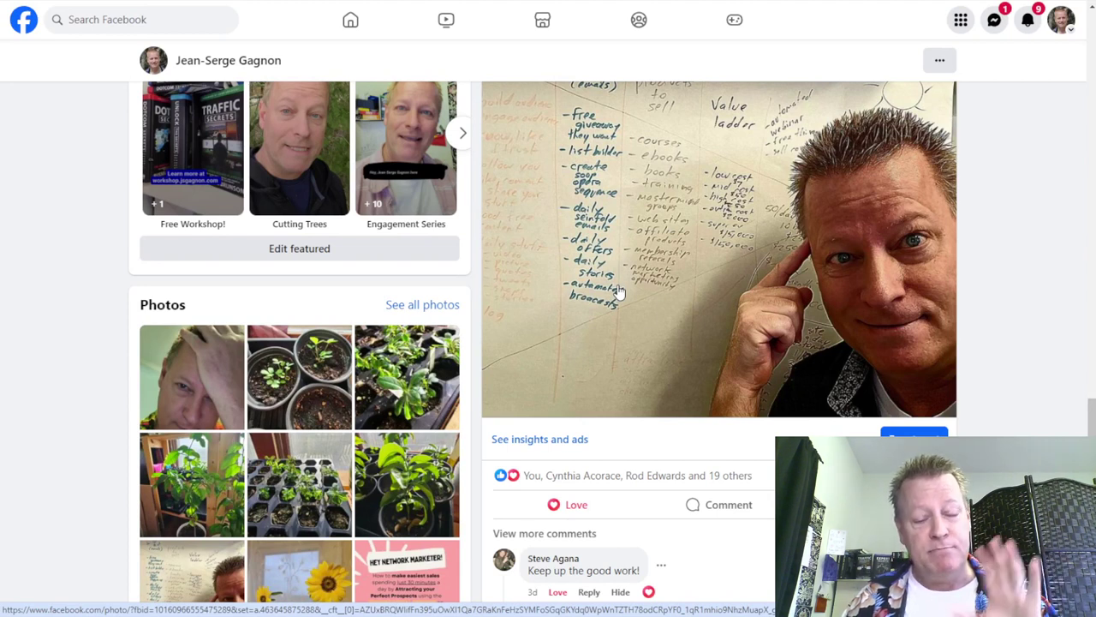
pyautogui.hotkey('alt', 'Tab')
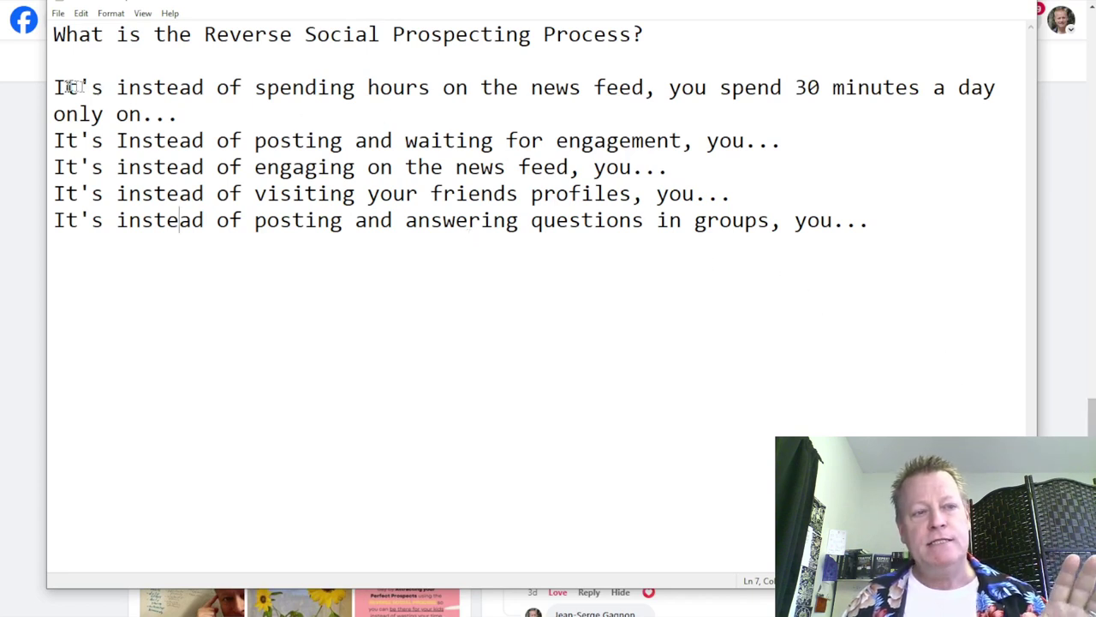
# Highlight the first 'It's instead of spending hours…' line in the Notepad draft.
pyautogui.moveTo(55, 87); pyautogui.dragTo(181, 114)
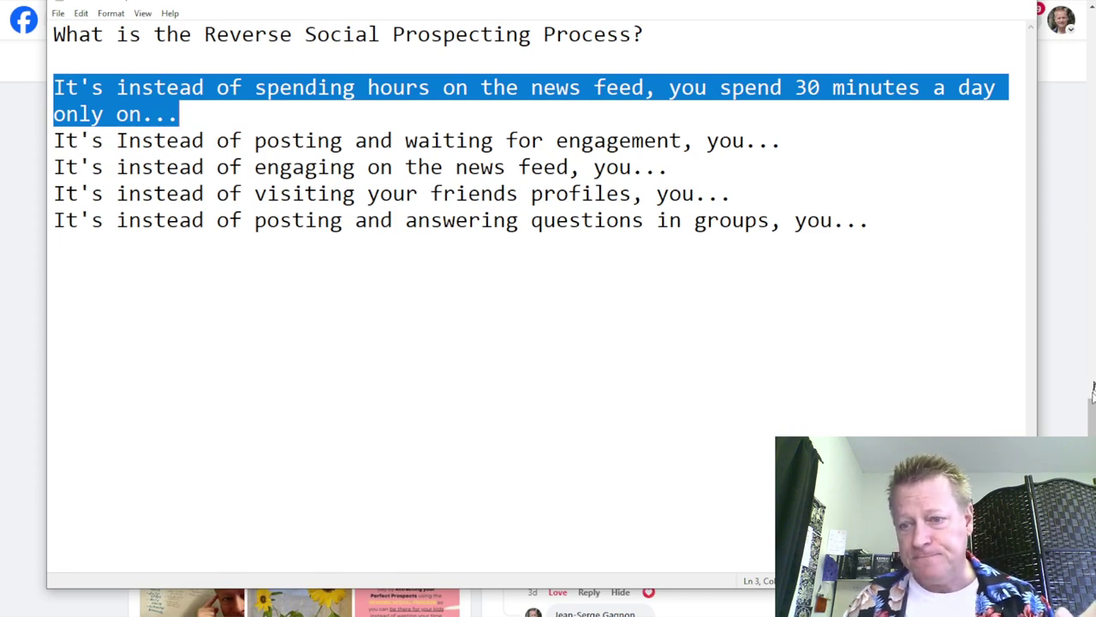
pyautogui.hotkey('alt', 'Tab')
# Leave the profile timeline for the Facebook home news feed.
pyautogui.scroll(-9, 707, 310)
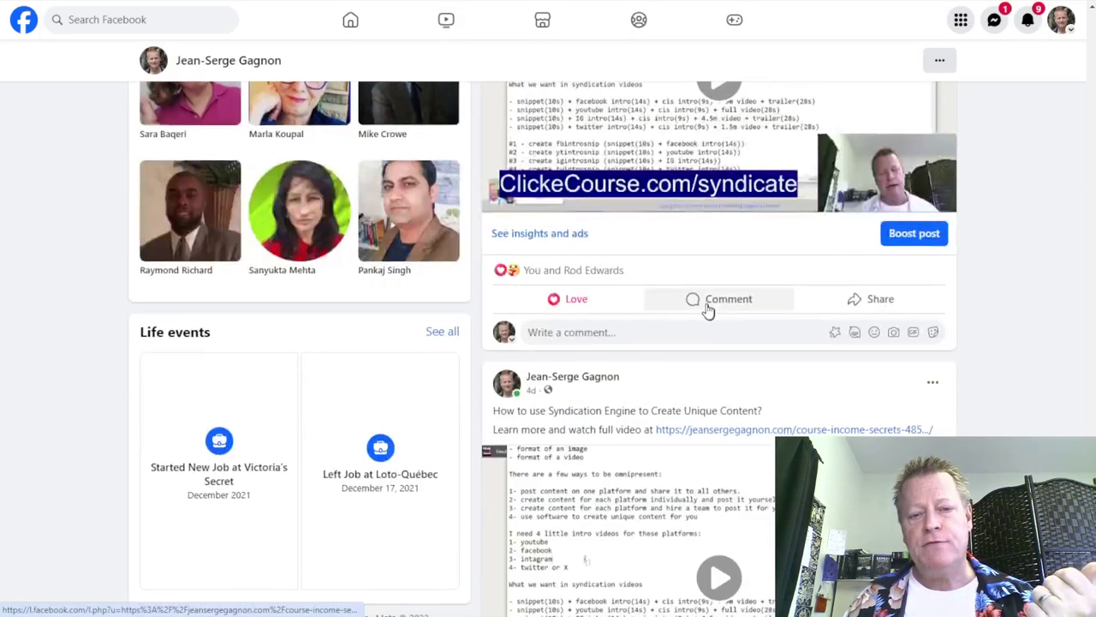
pyautogui.scroll(-5, 708, 310)
pyautogui.scroll(5, 677, 308)
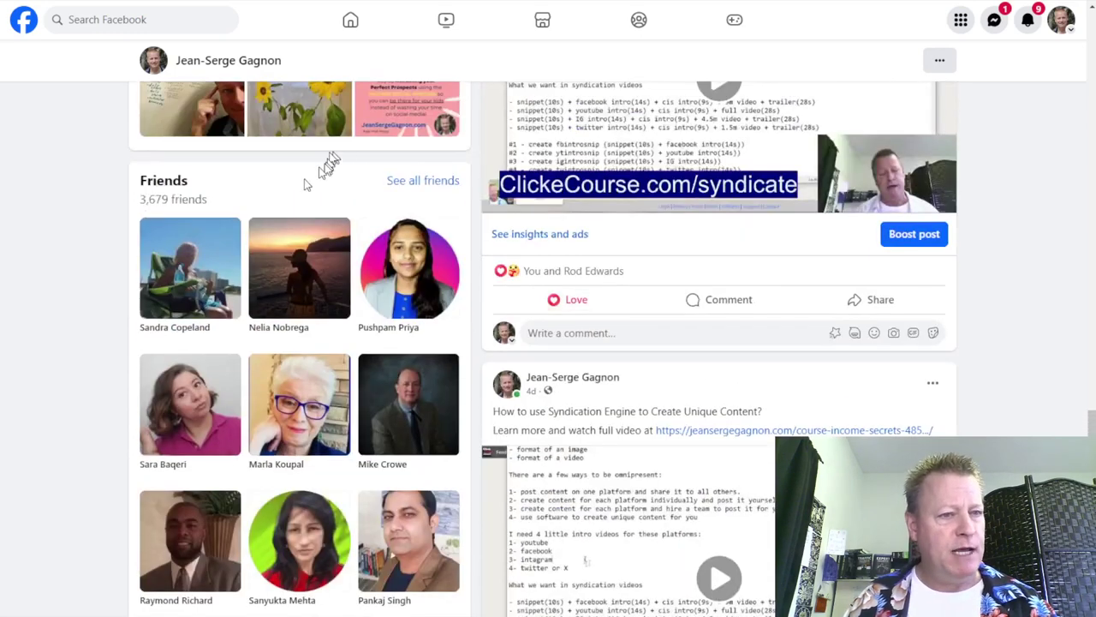
pyautogui.scroll(10, 307, 185)
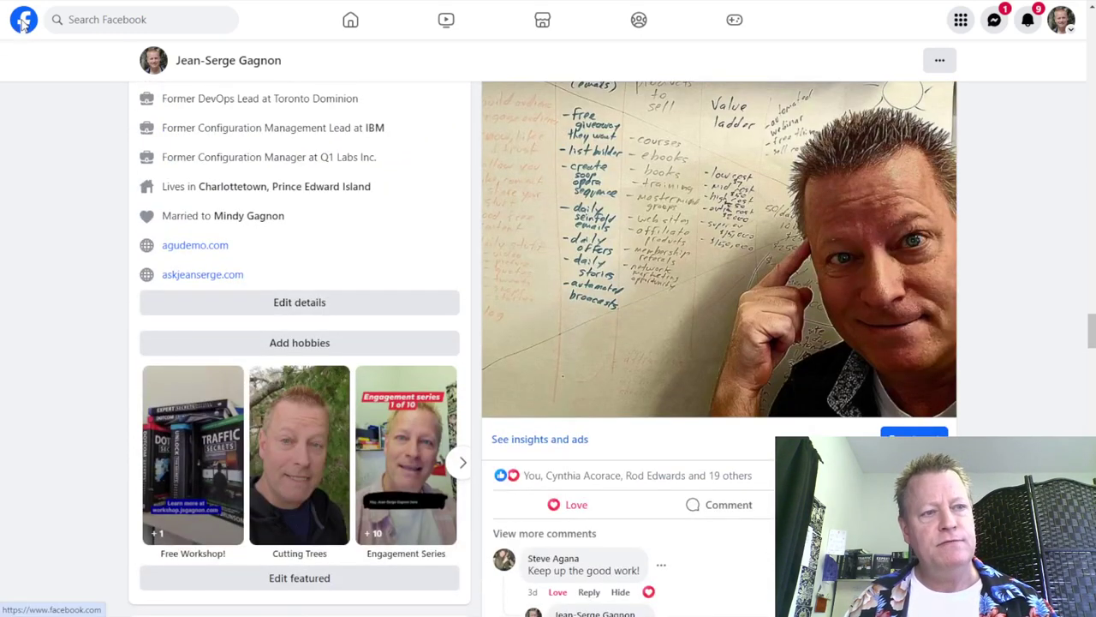
pyautogui.click(23, 22)
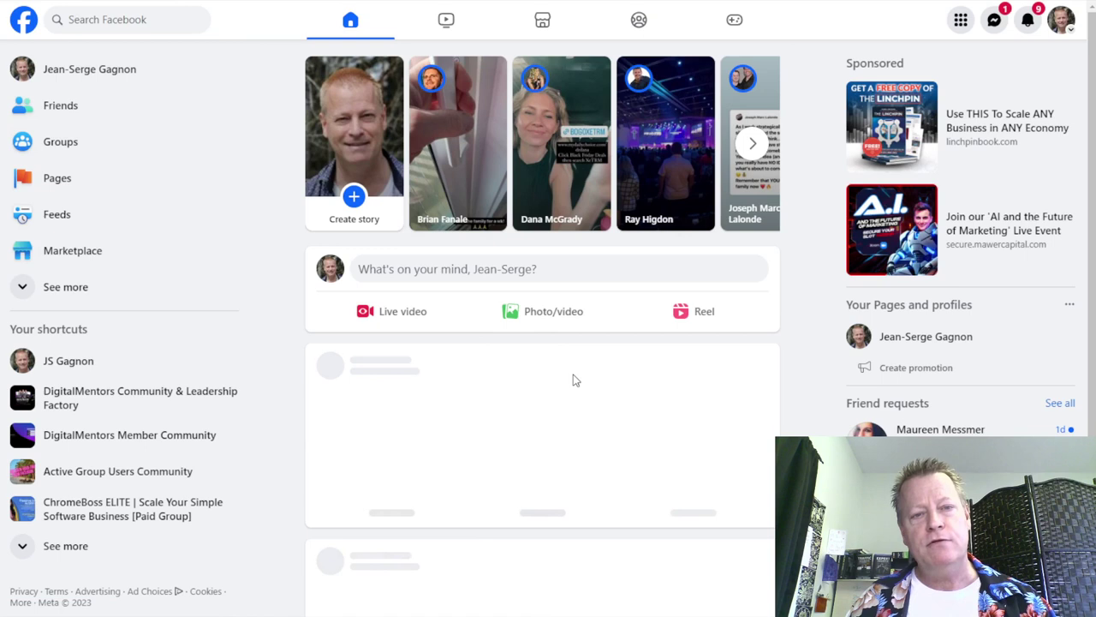
# Browse down the news feed's posts and ads to the 'Look who arrived at C&P for the holidays!' post.
pyautogui.scroll(-4, 573, 374)
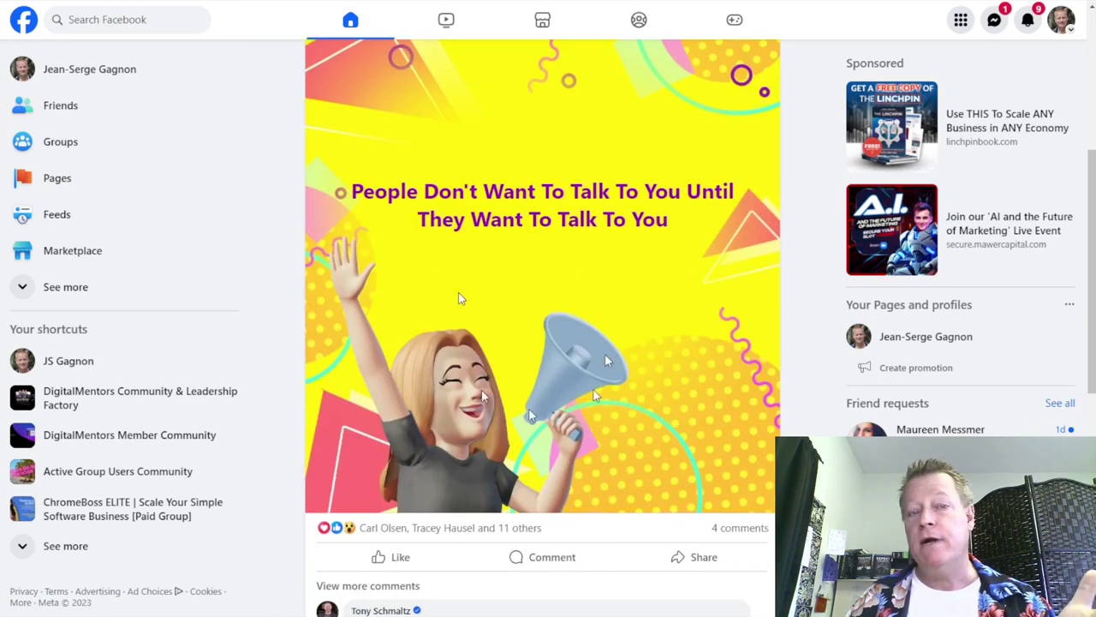
pyautogui.scroll(-5, 505, 358)
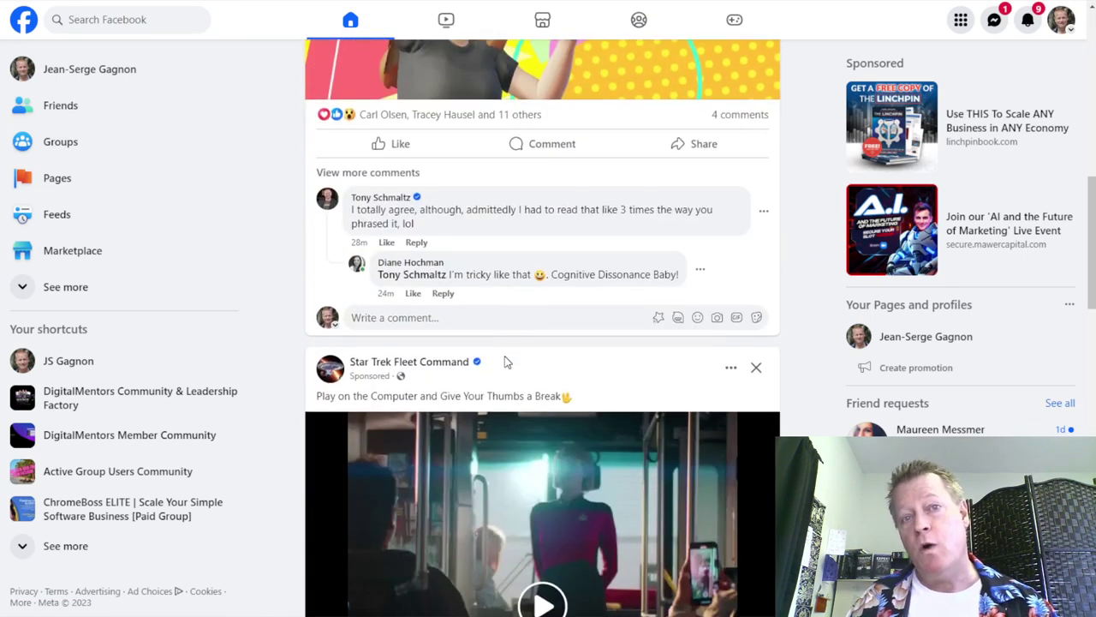
pyautogui.scroll(-10, 505, 361)
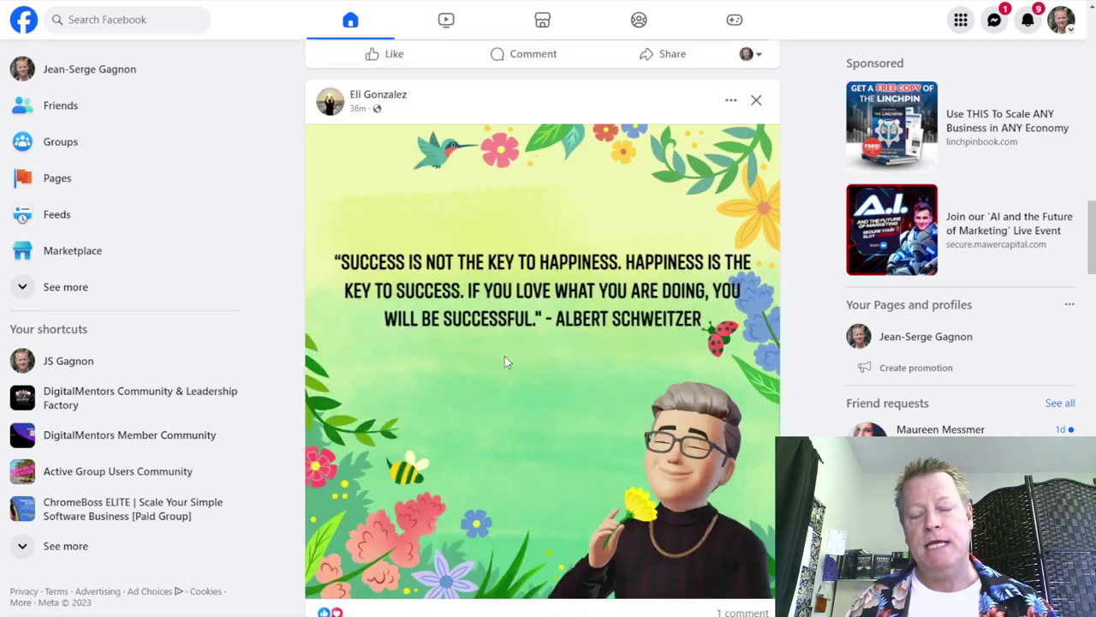
pyautogui.scroll(-1, 505, 362)
pyautogui.scroll(-4, 504, 361)
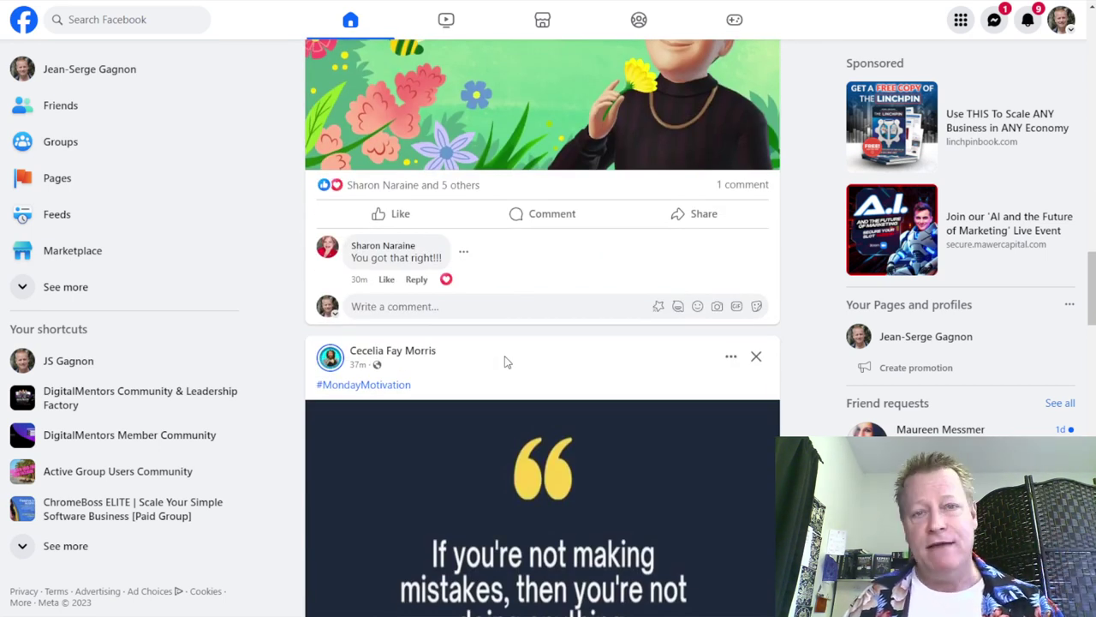
pyautogui.scroll(-6, 504, 361)
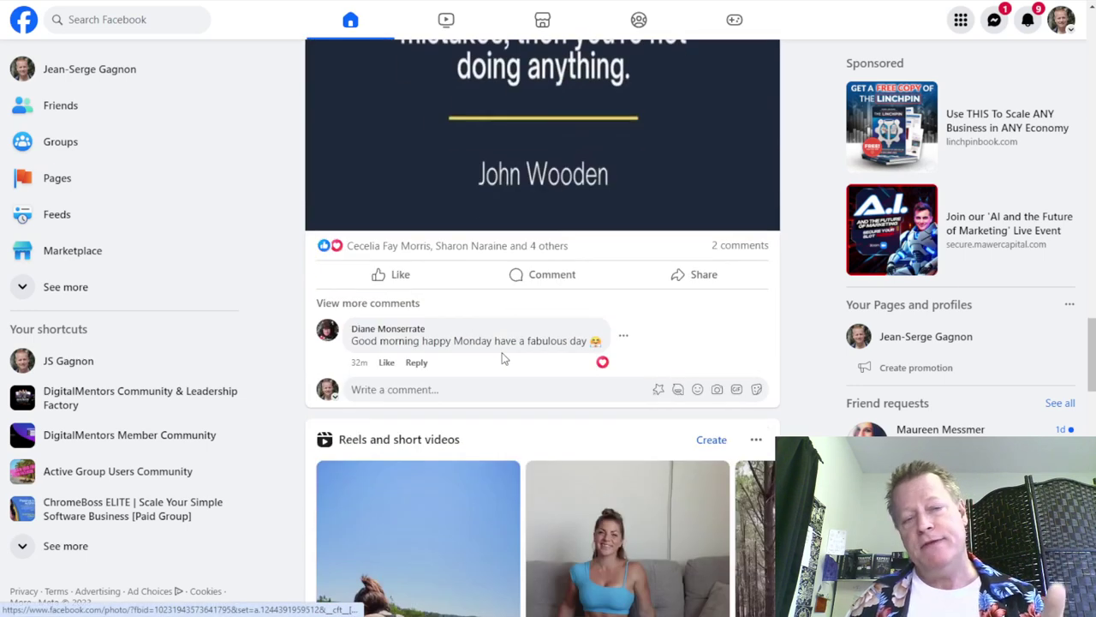
pyautogui.scroll(-4, 504, 366)
pyautogui.scroll(-10, 504, 366)
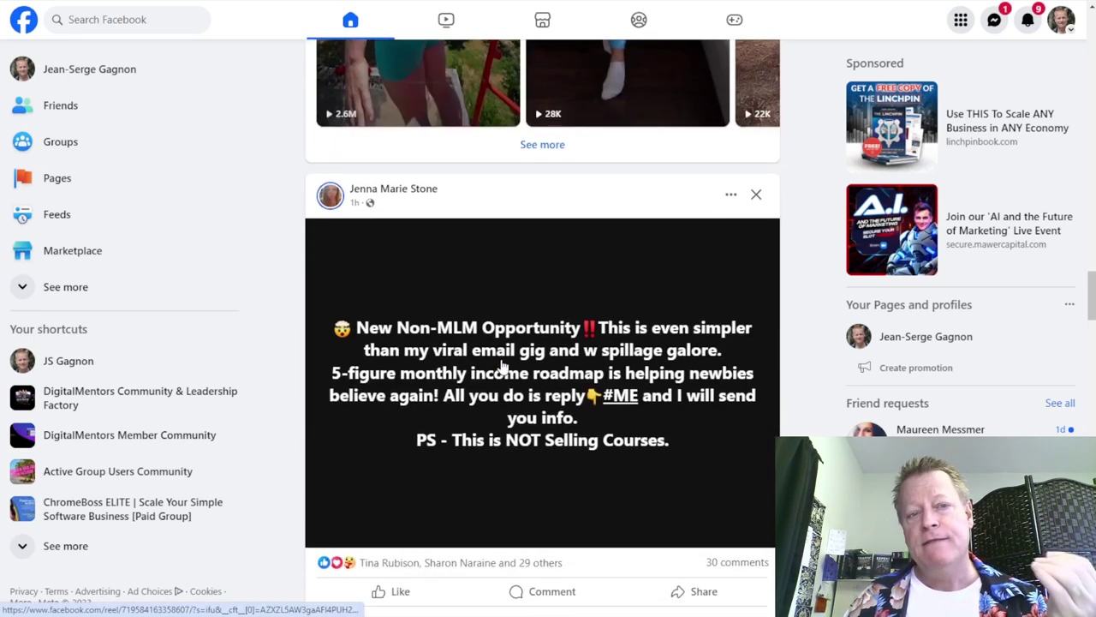
pyautogui.scroll(-4, 502, 364)
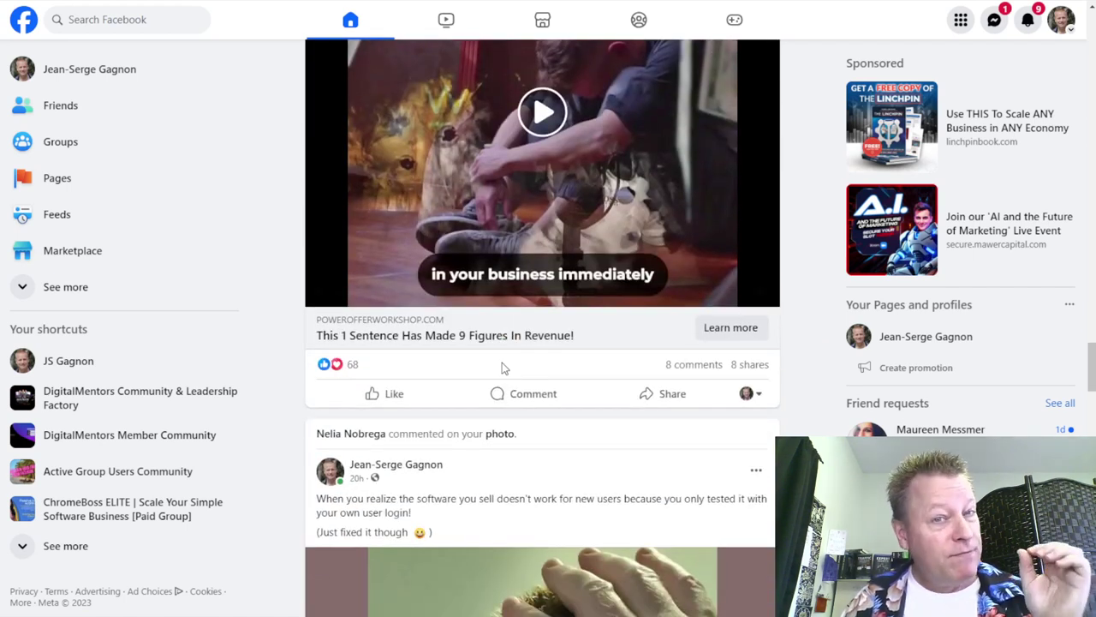
pyautogui.scroll(-9, 503, 367)
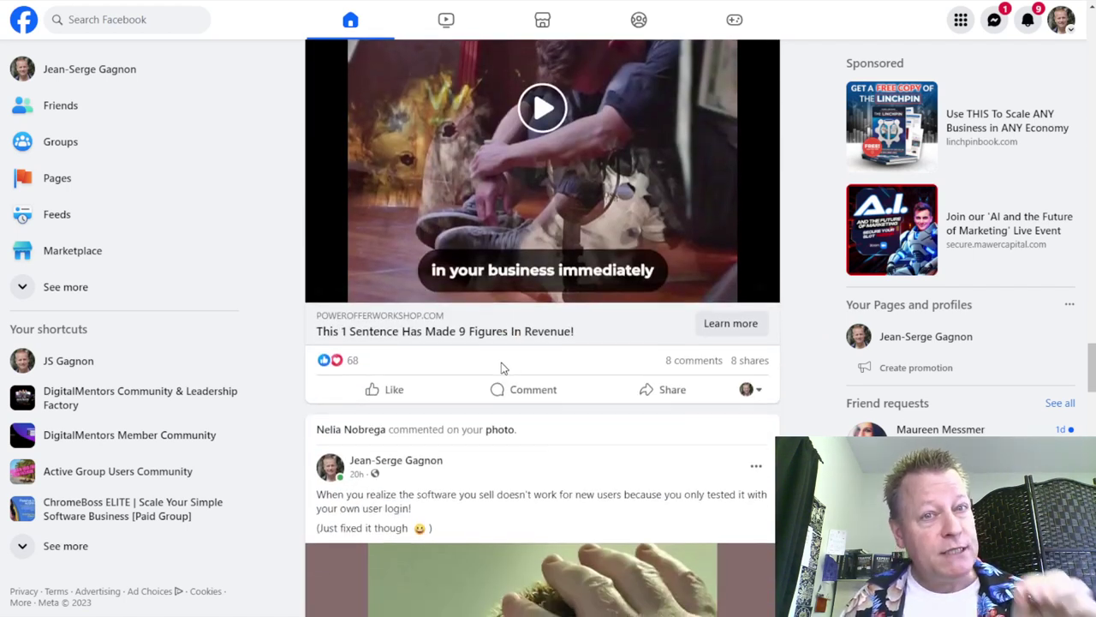
pyautogui.scroll(-10, 504, 366)
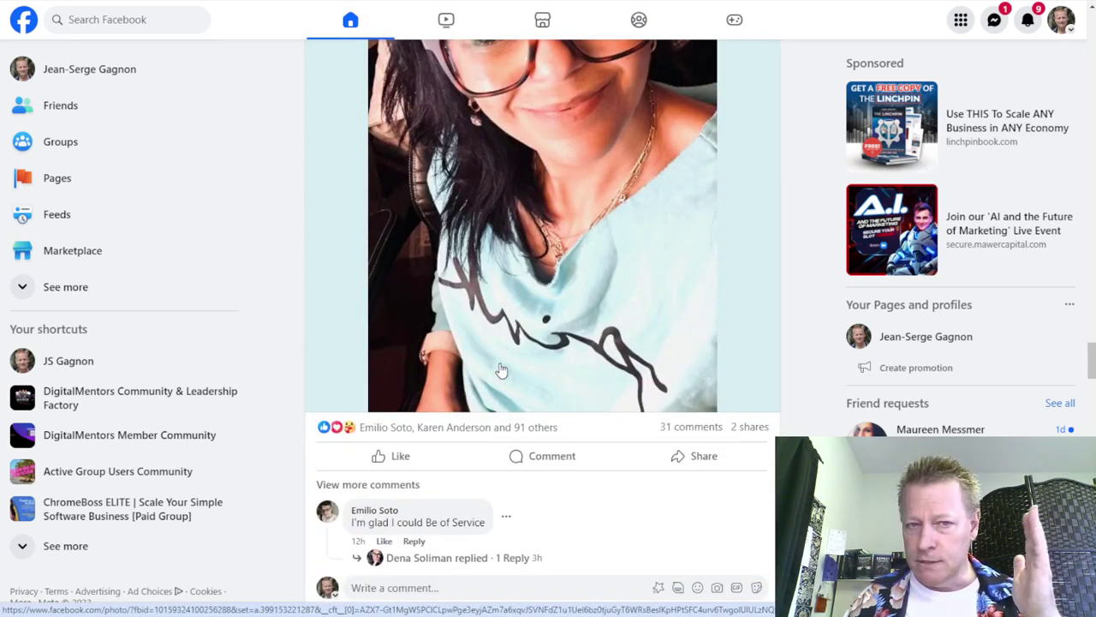
pyautogui.scroll(-15, 502, 370)
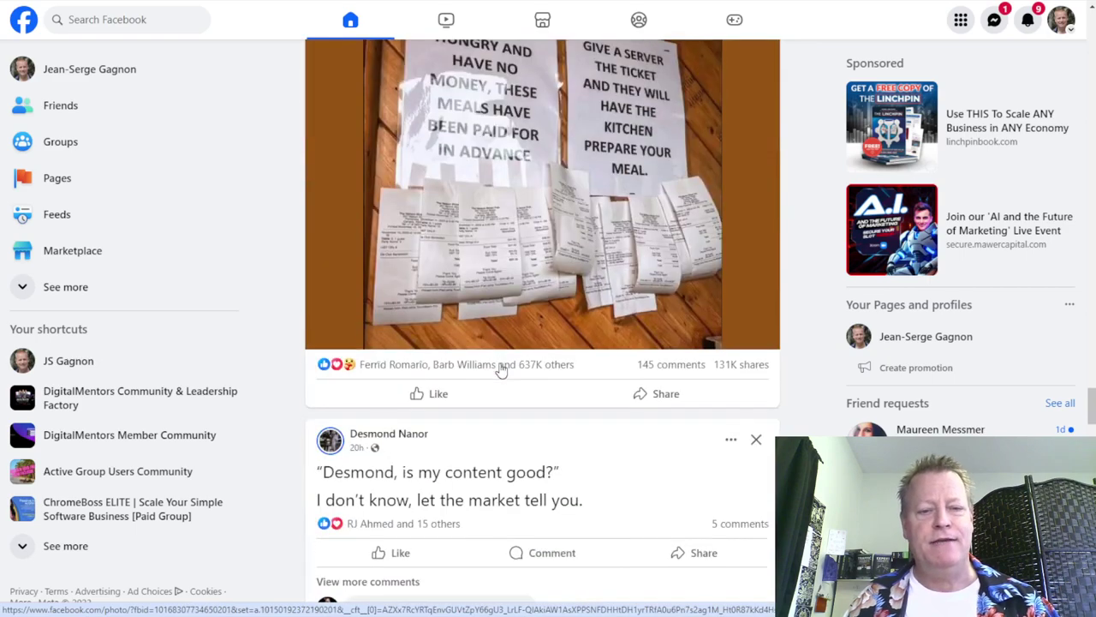
pyautogui.scroll(-3, 500, 375)
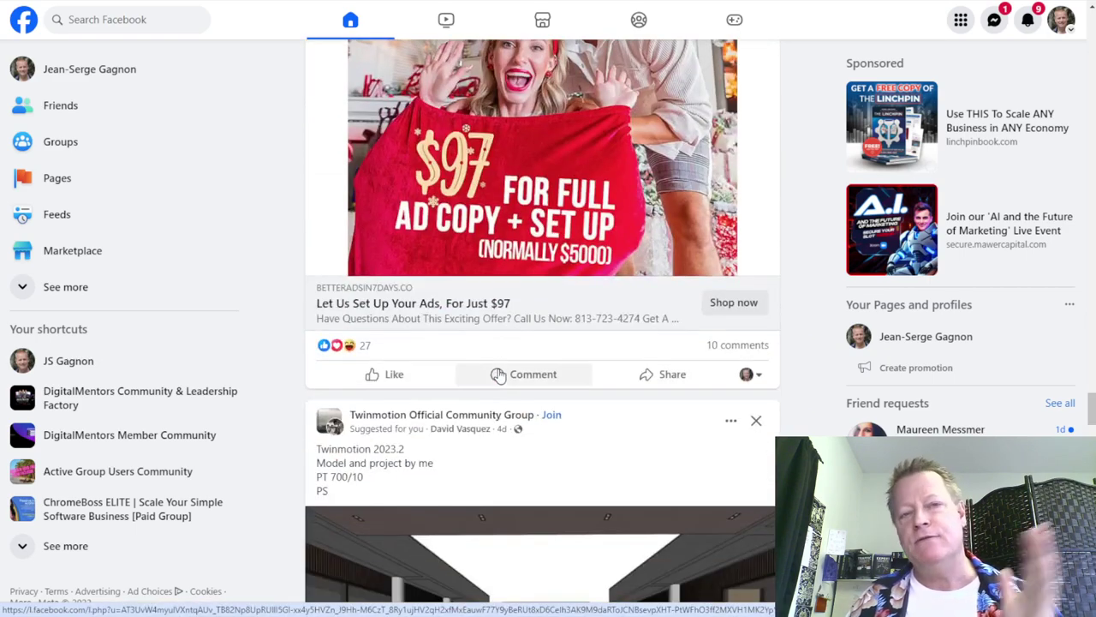
pyautogui.scroll(-4, 500, 377)
pyautogui.scroll(-4, 500, 377)
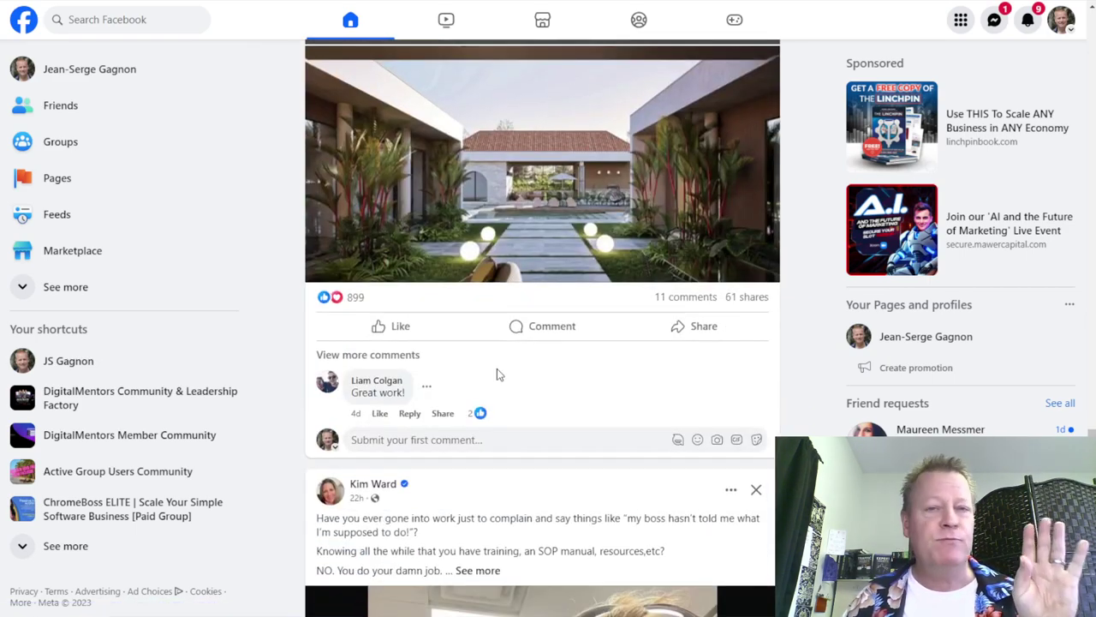
pyautogui.scroll(-4, 499, 376)
pyautogui.scroll(-15, 499, 377)
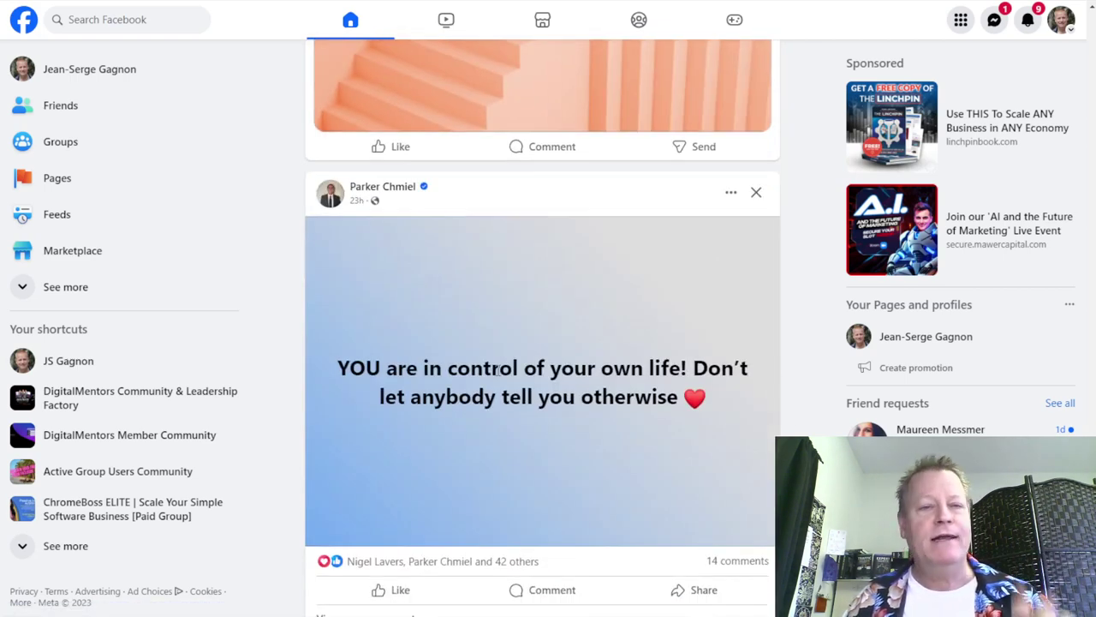
pyautogui.scroll(-5, 498, 374)
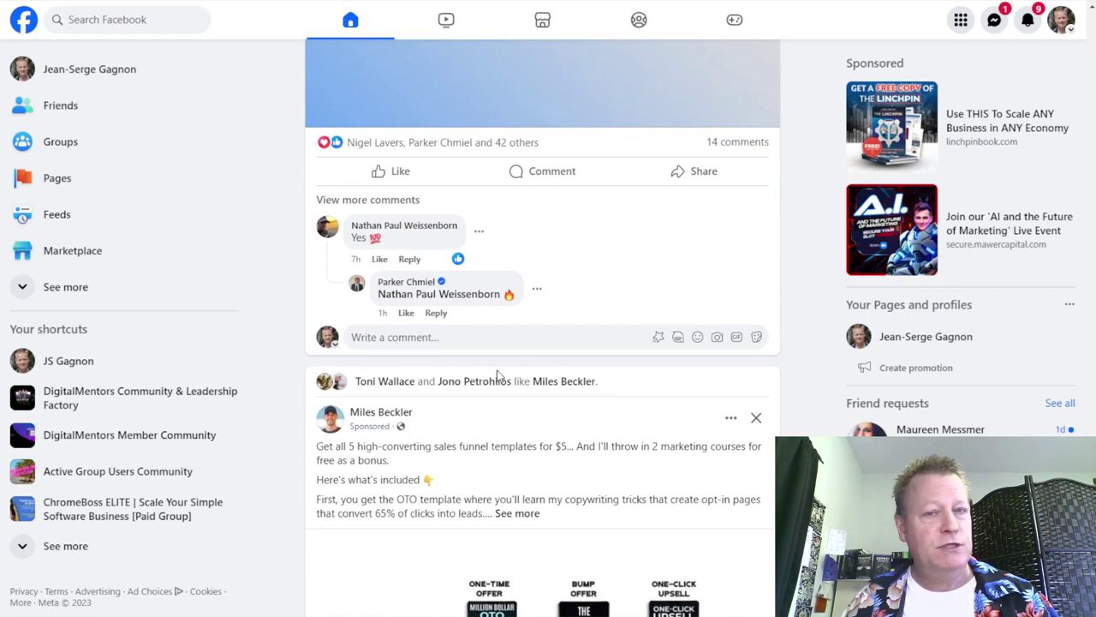
pyautogui.scroll(-4, 499, 374)
pyautogui.scroll(-5, 498, 374)
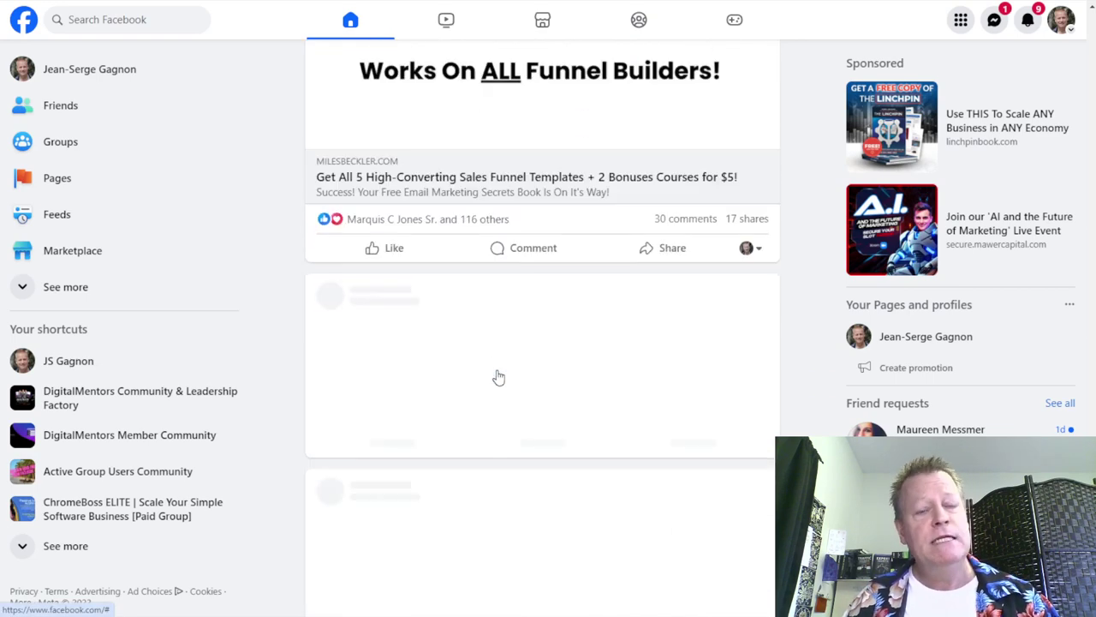
pyautogui.scroll(-12, 498, 375)
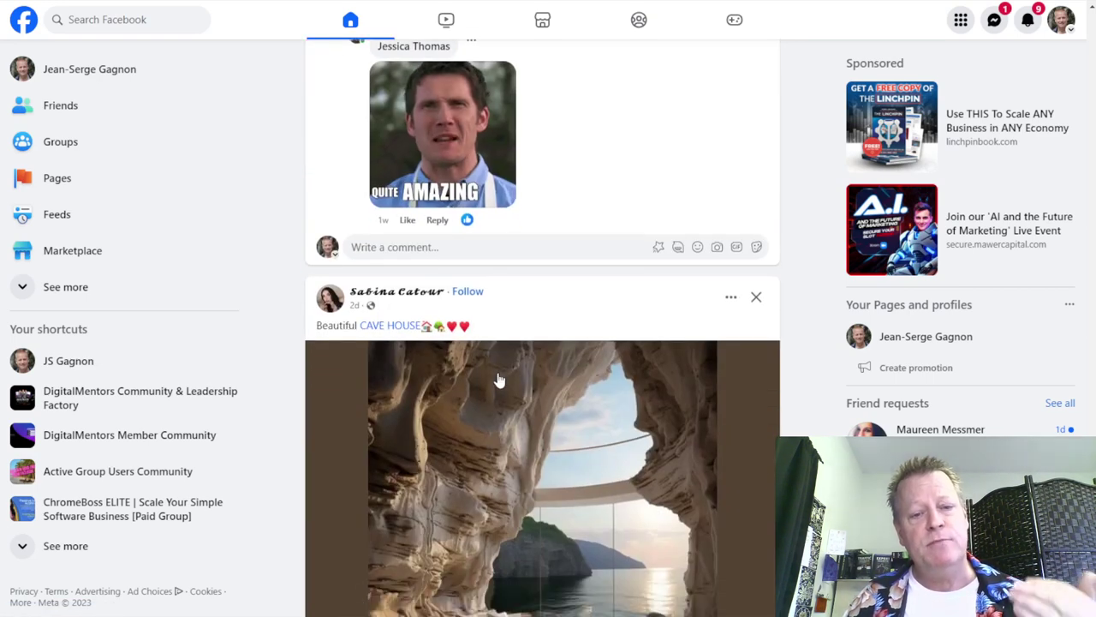
pyautogui.scroll(-8, 499, 383)
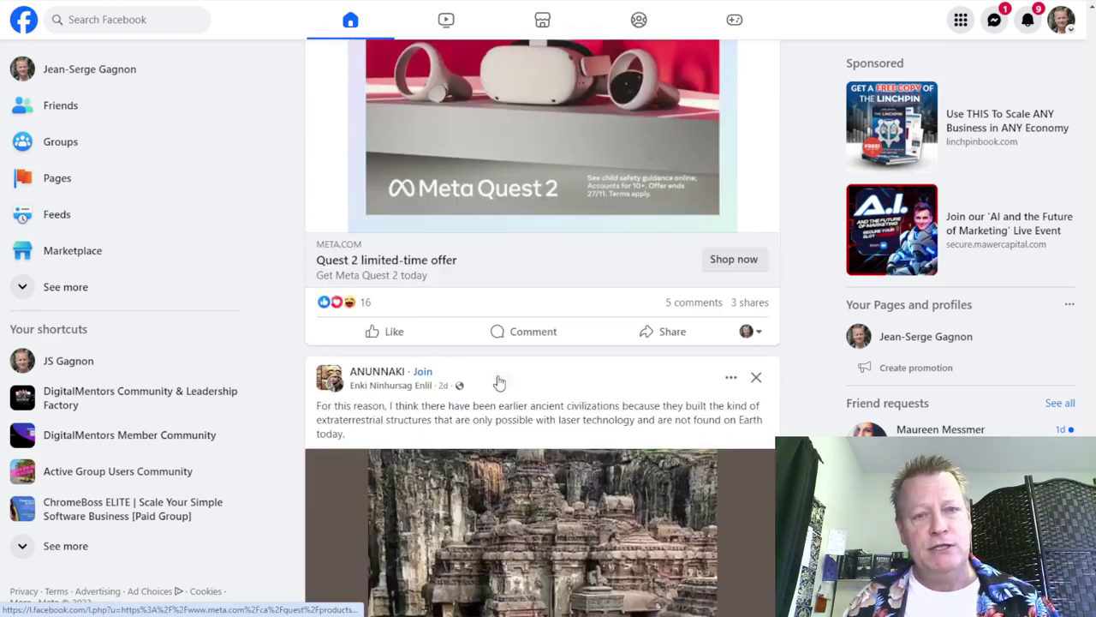
pyautogui.scroll(-5, 498, 382)
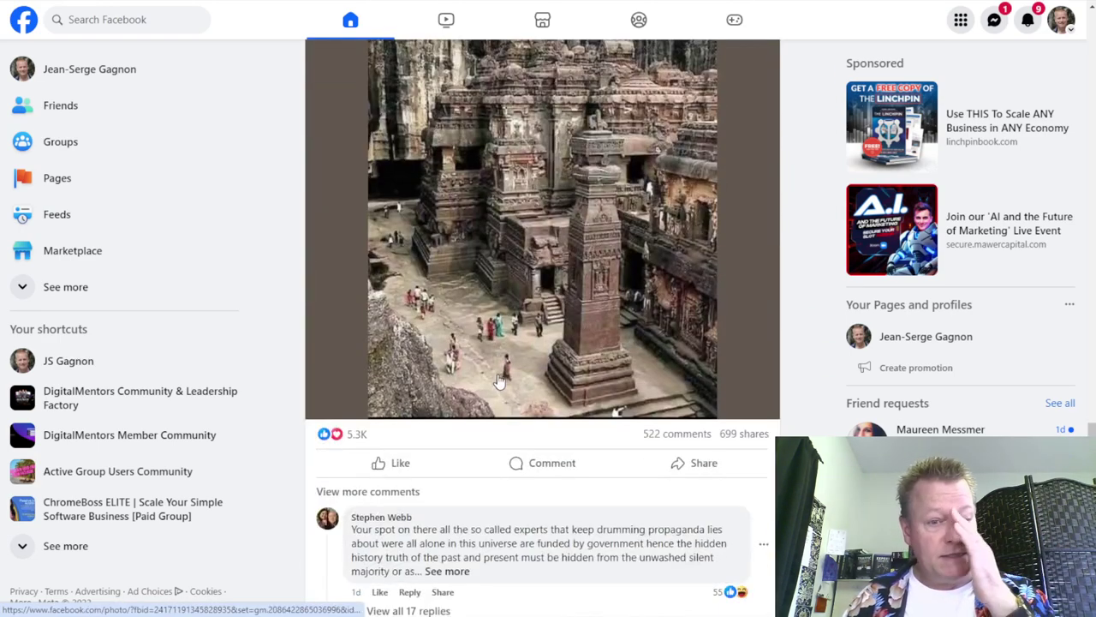
pyautogui.scroll(-9, 499, 381)
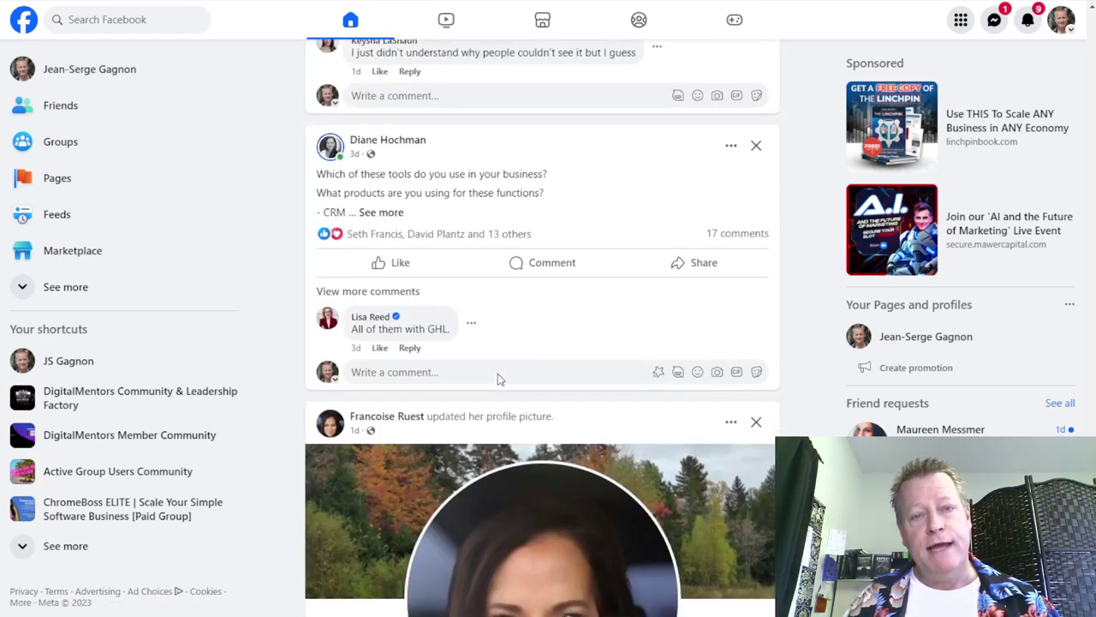
pyautogui.scroll(-10, 499, 377)
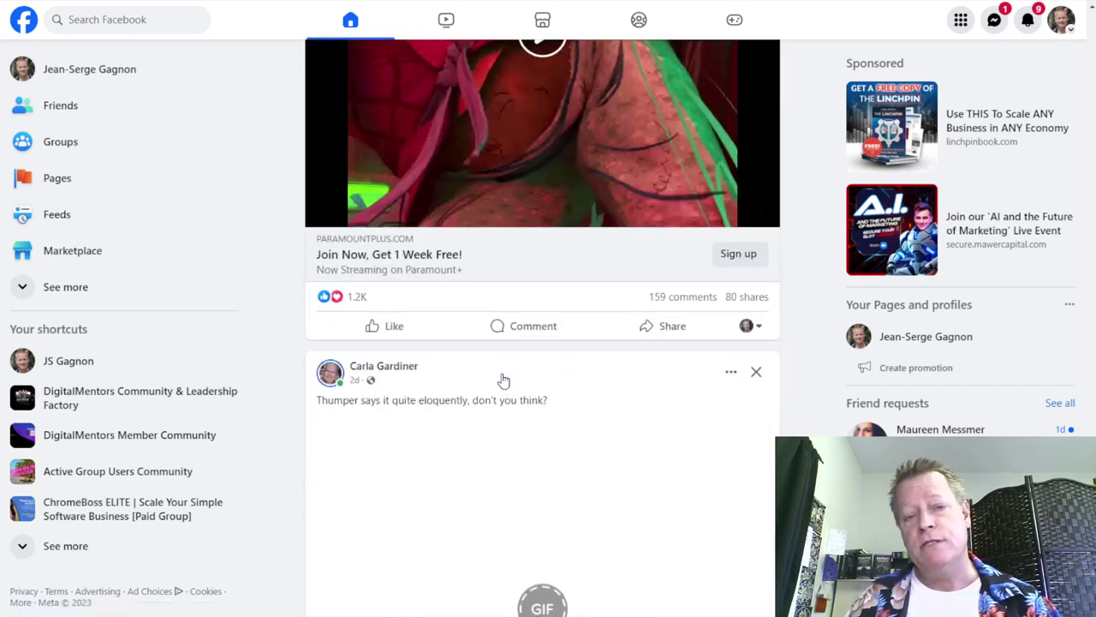
pyautogui.scroll(-8, 504, 379)
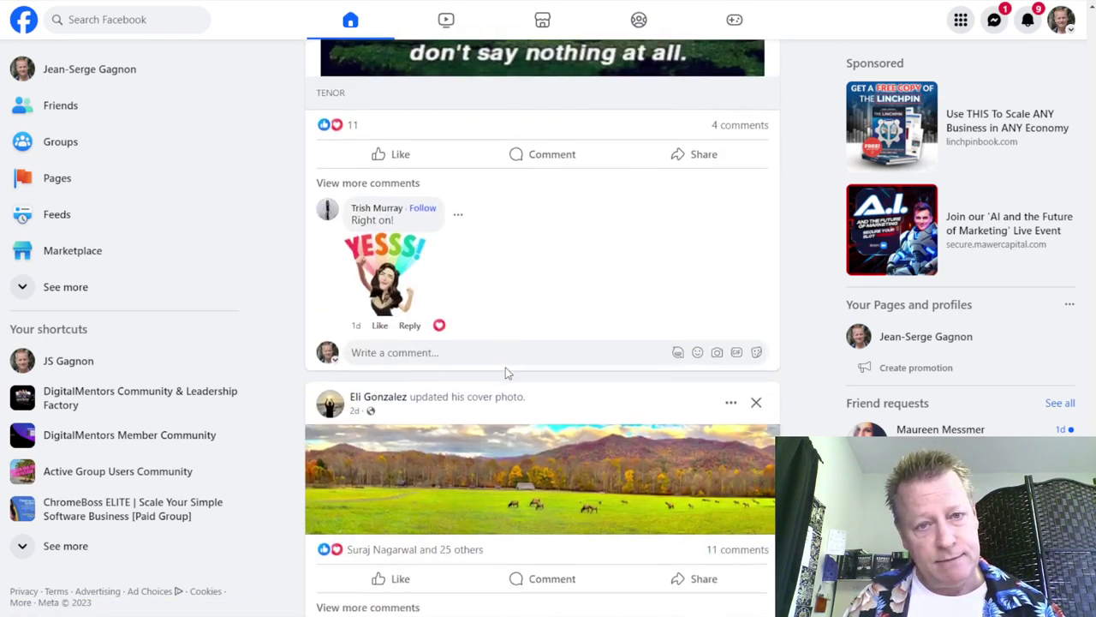
pyautogui.scroll(-6, 505, 373)
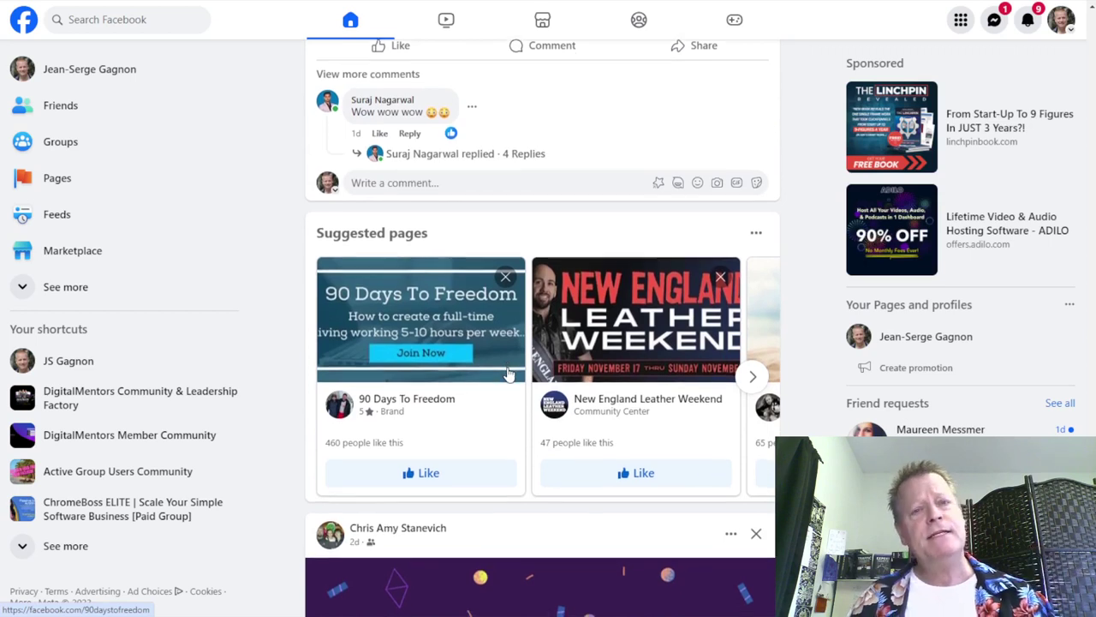
pyautogui.scroll(-4, 508, 374)
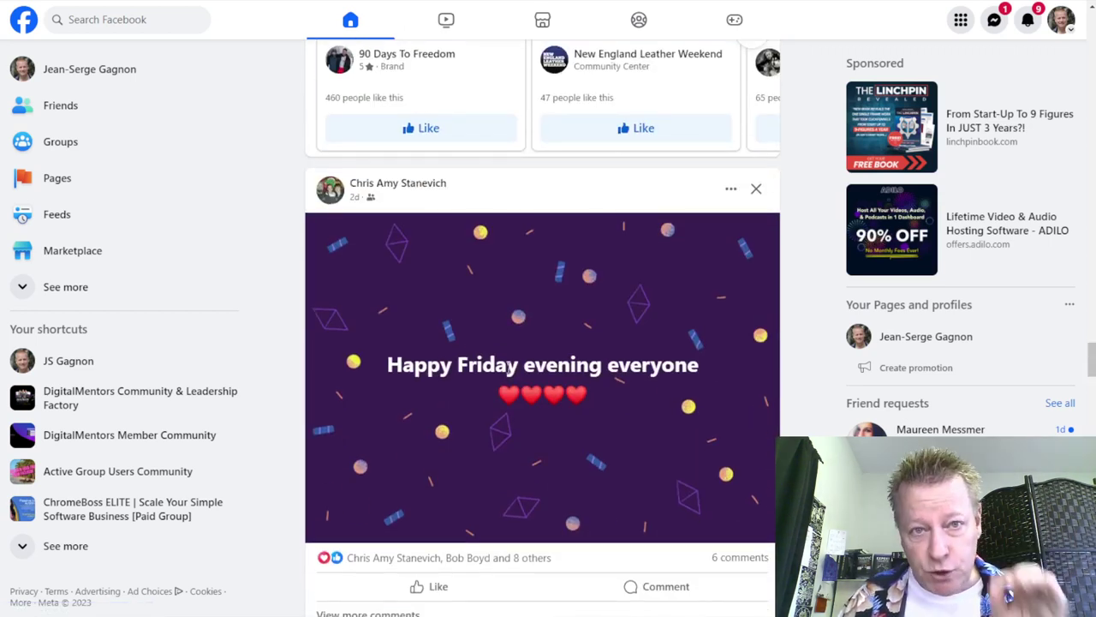
pyautogui.scroll(-4, 508, 368)
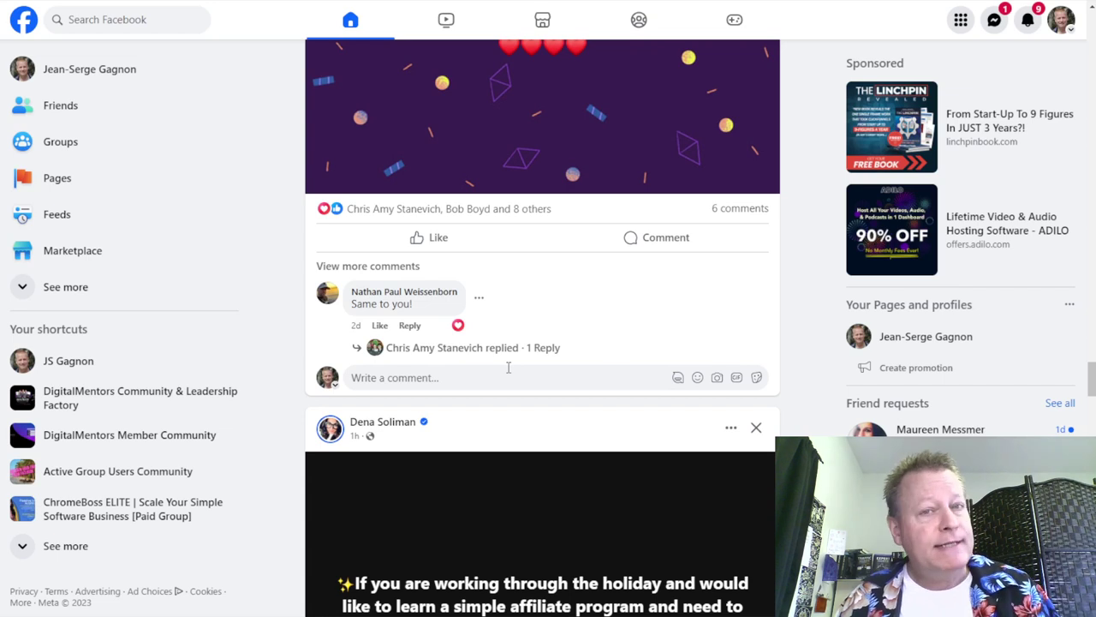
pyautogui.scroll(-7, 508, 368)
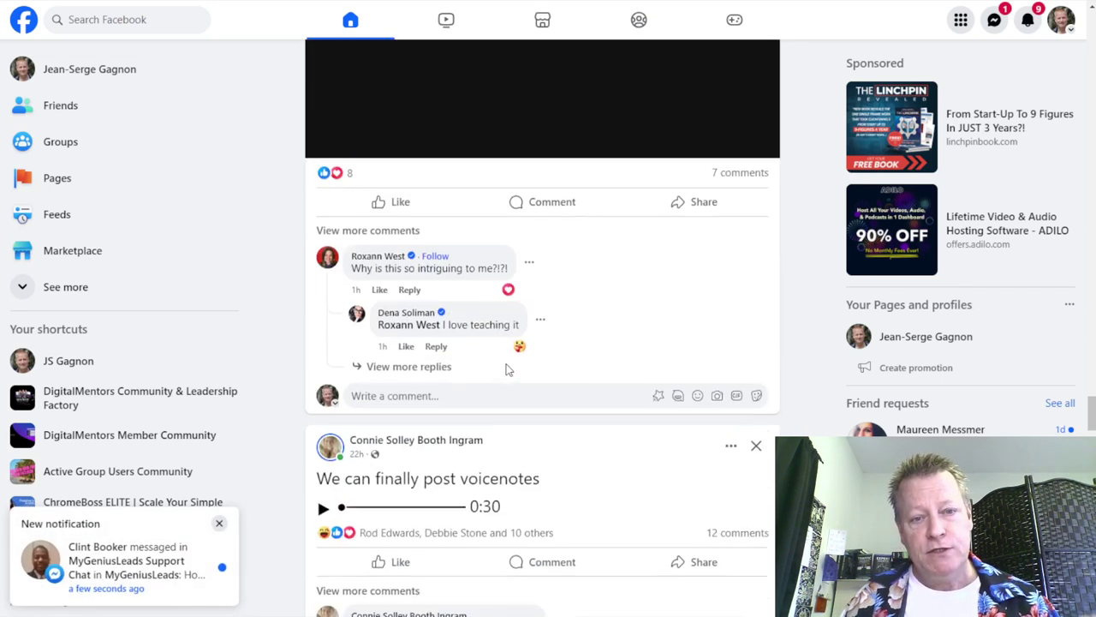
pyautogui.scroll(-3, 506, 370)
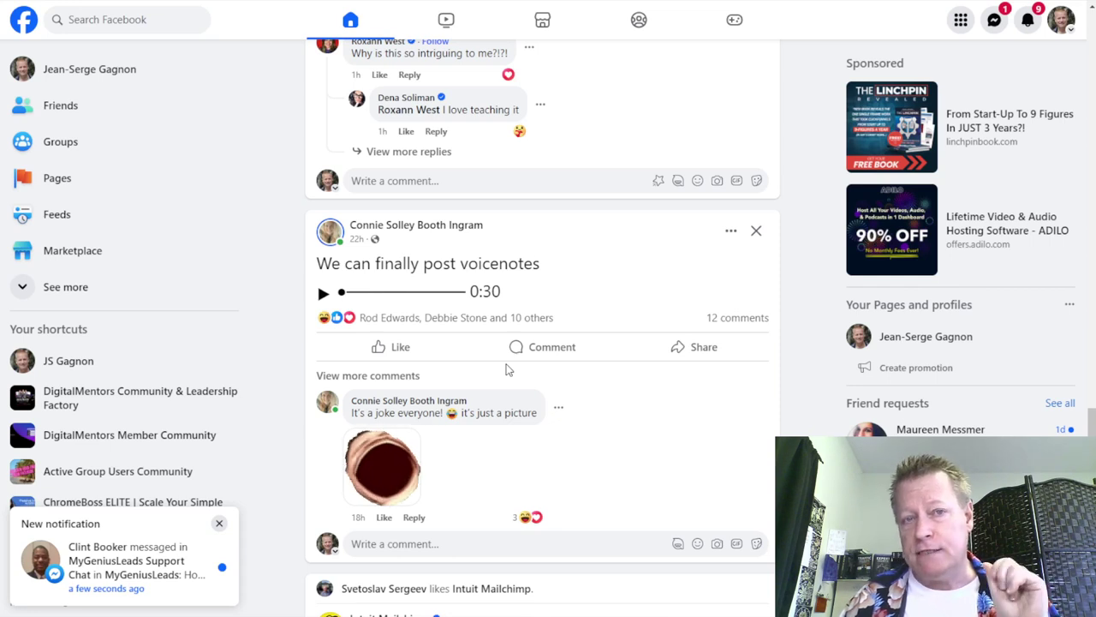
pyautogui.scroll(-4, 506, 369)
pyautogui.scroll(-4, 508, 375)
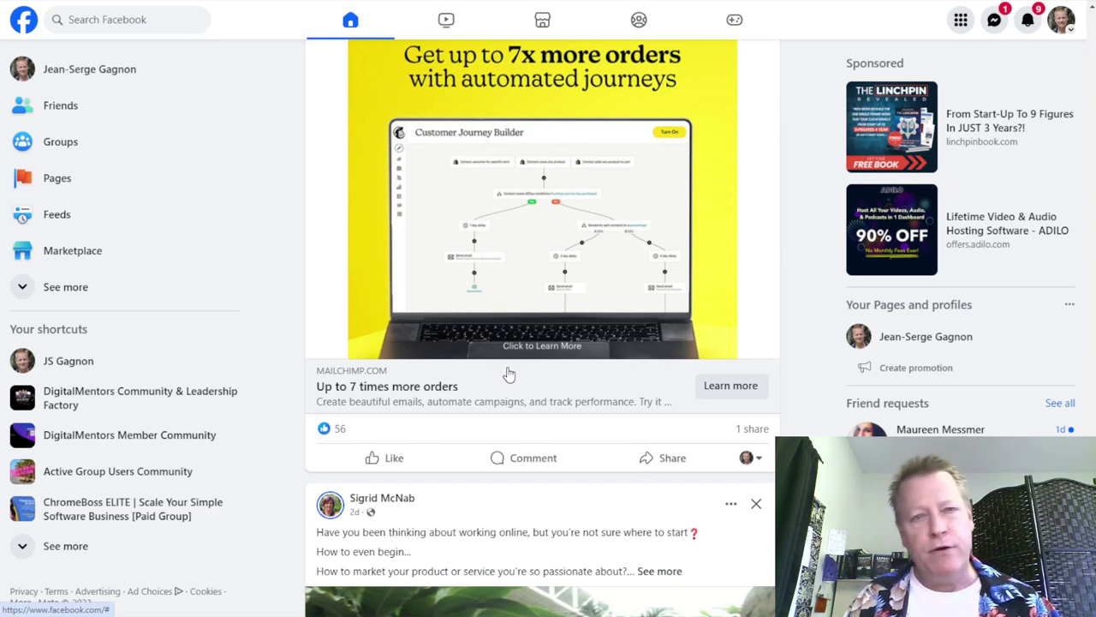
pyautogui.scroll(-10, 509, 375)
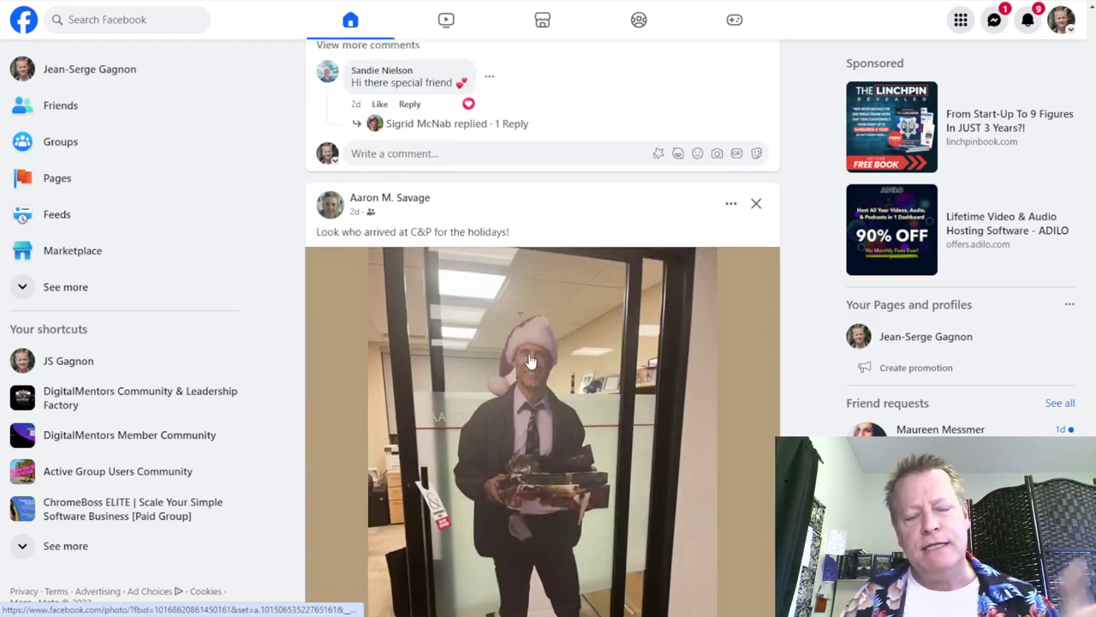
pyautogui.scroll(-10, 530, 361)
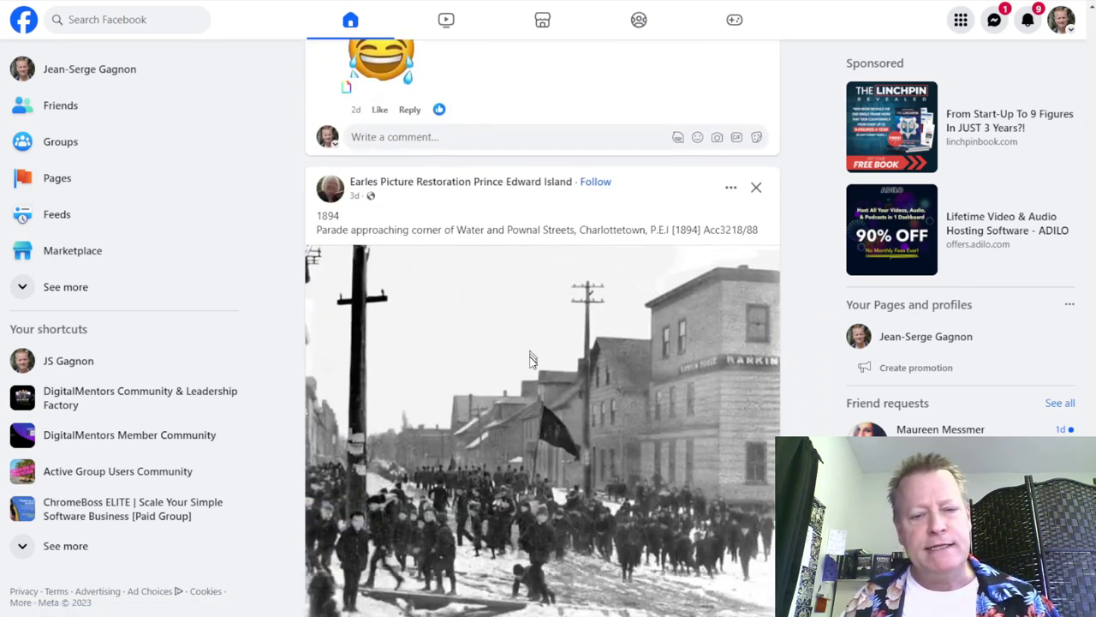
pyautogui.scroll(-10, 530, 361)
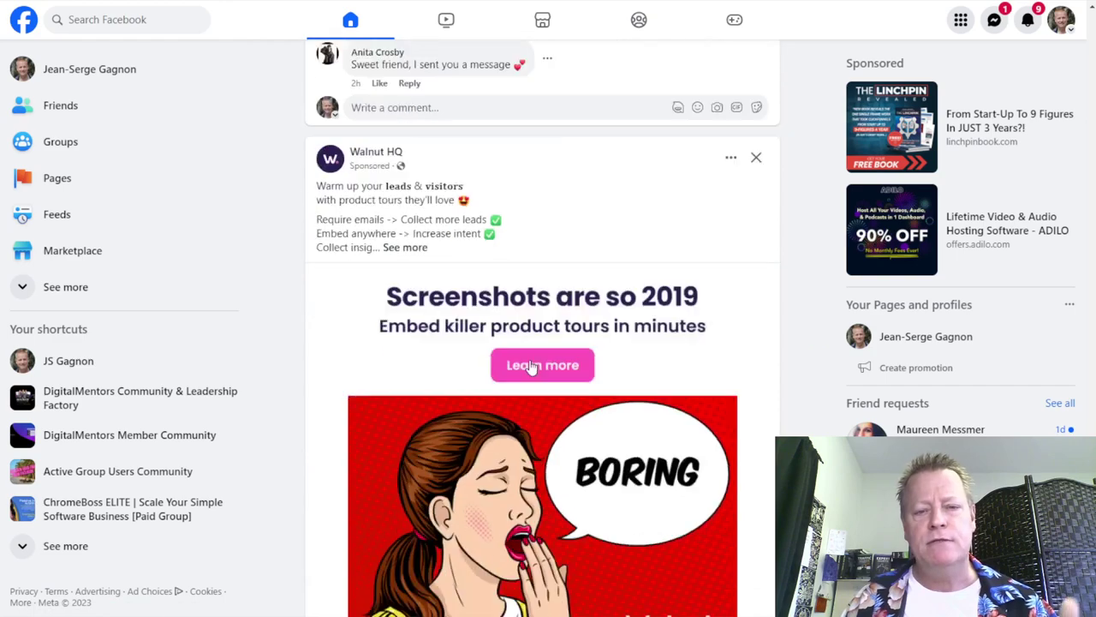
pyautogui.scroll(-10, 531, 364)
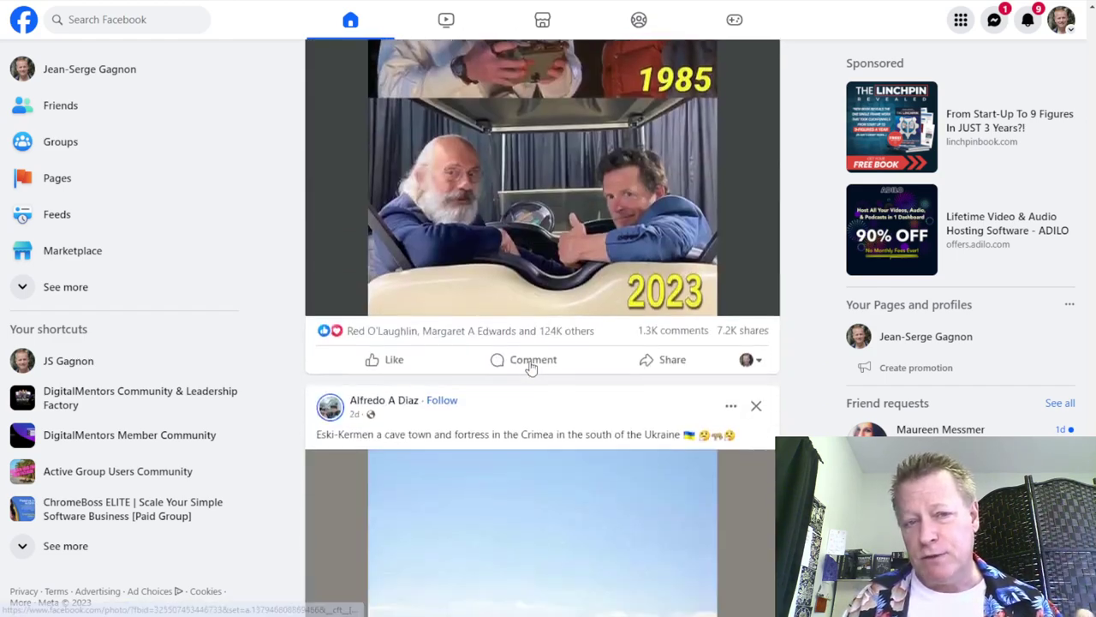
pyautogui.scroll(-10, 530, 367)
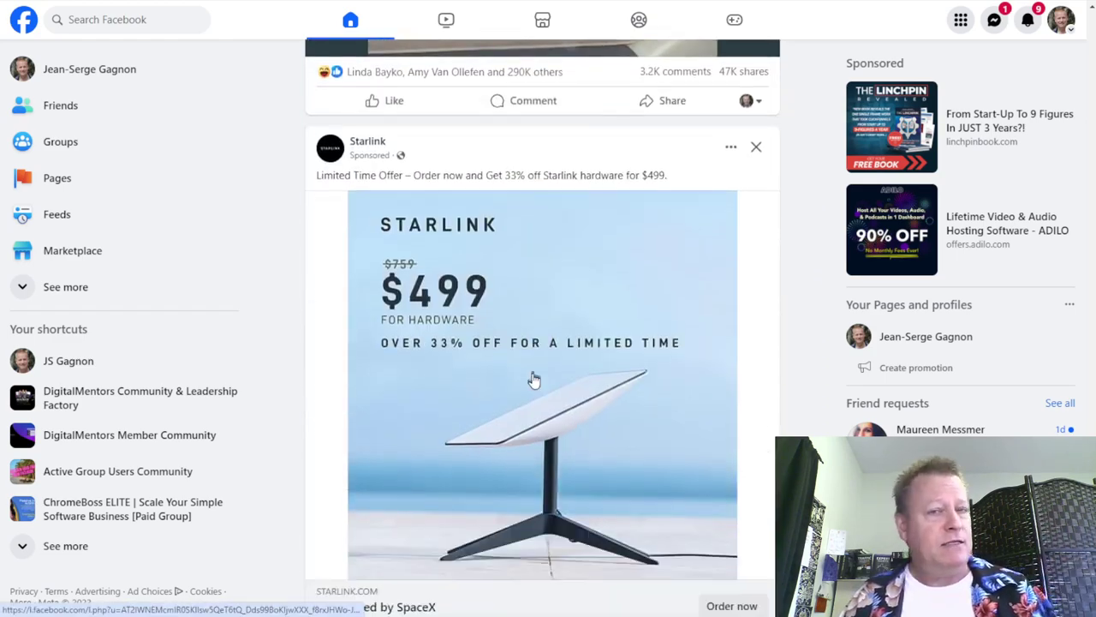
pyautogui.scroll(-10, 533, 379)
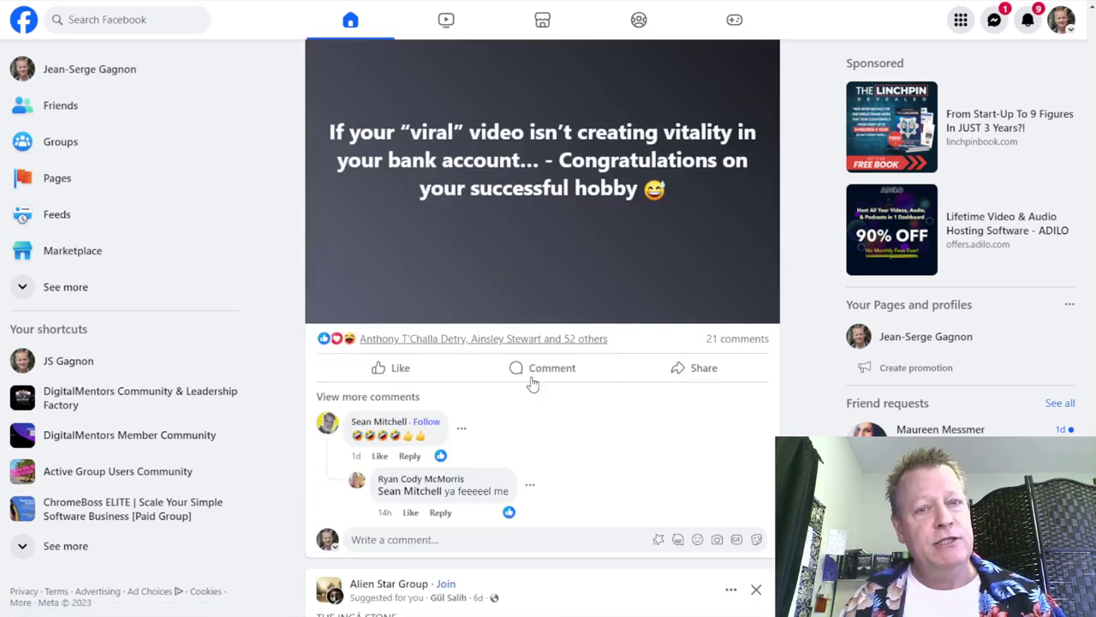
pyautogui.scroll(-10, 533, 384)
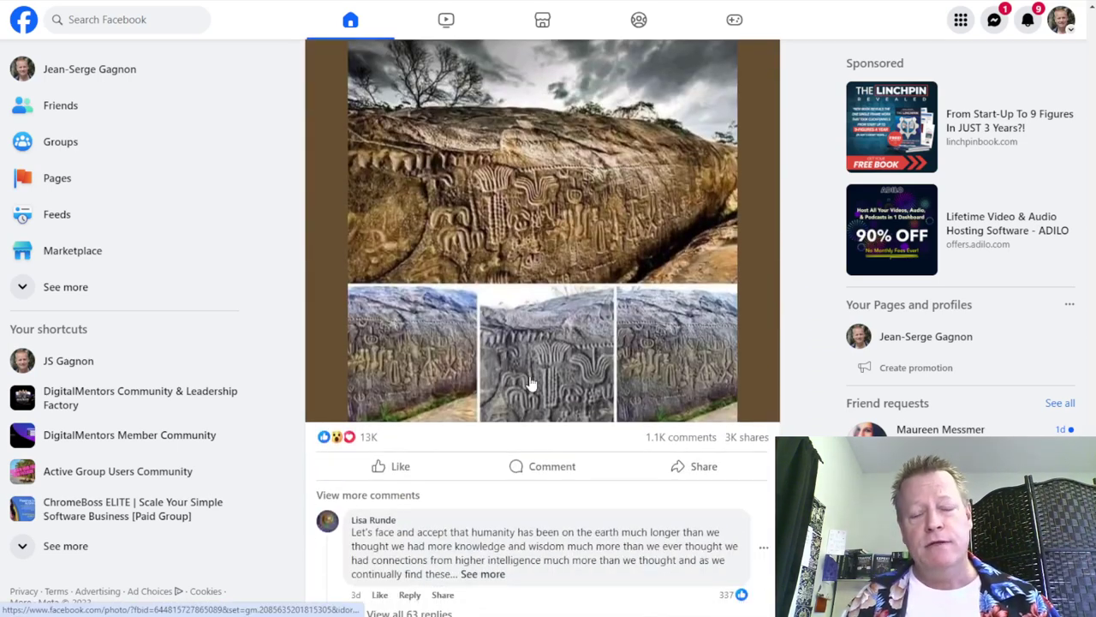
pyautogui.scroll(-4, 530, 384)
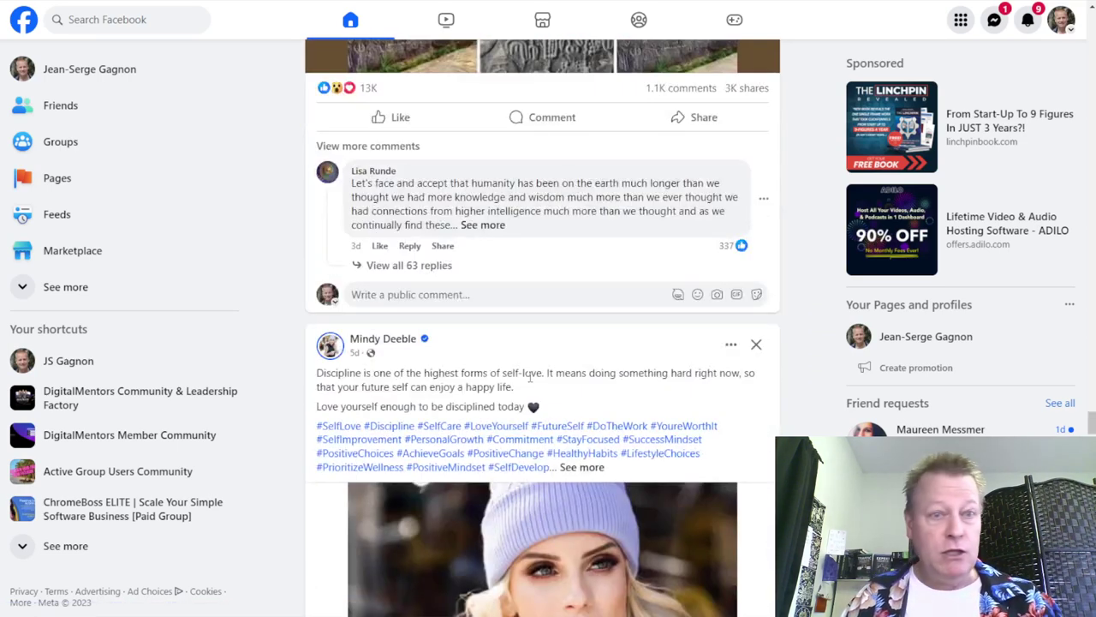
pyautogui.scroll(-6, 531, 378)
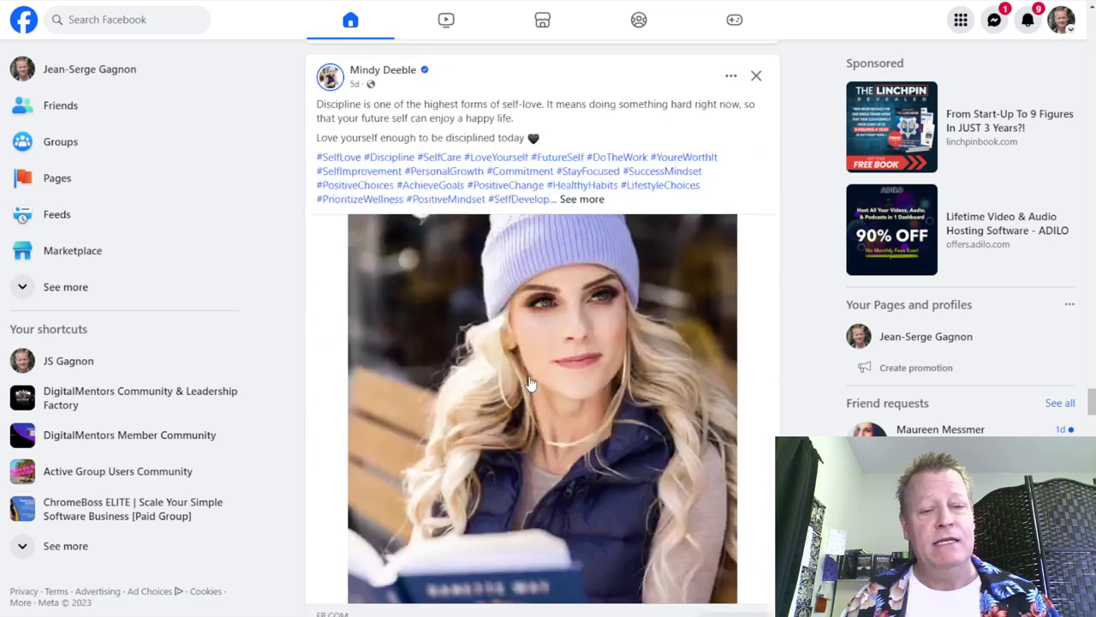
pyautogui.scroll(-2, 566, 409)
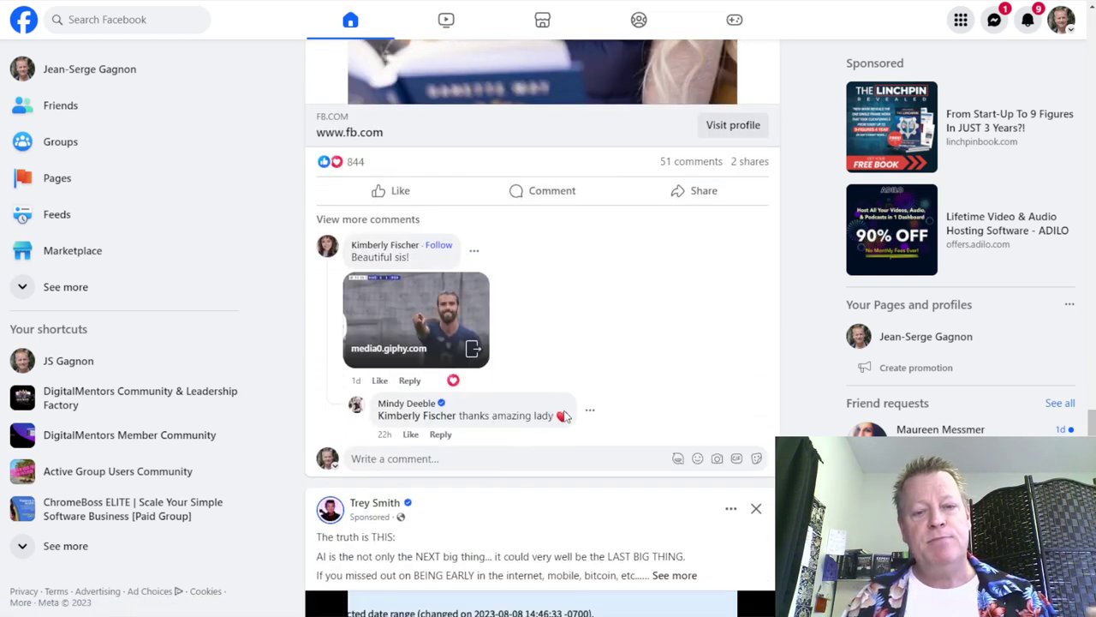
pyautogui.scroll(-5, 566, 415)
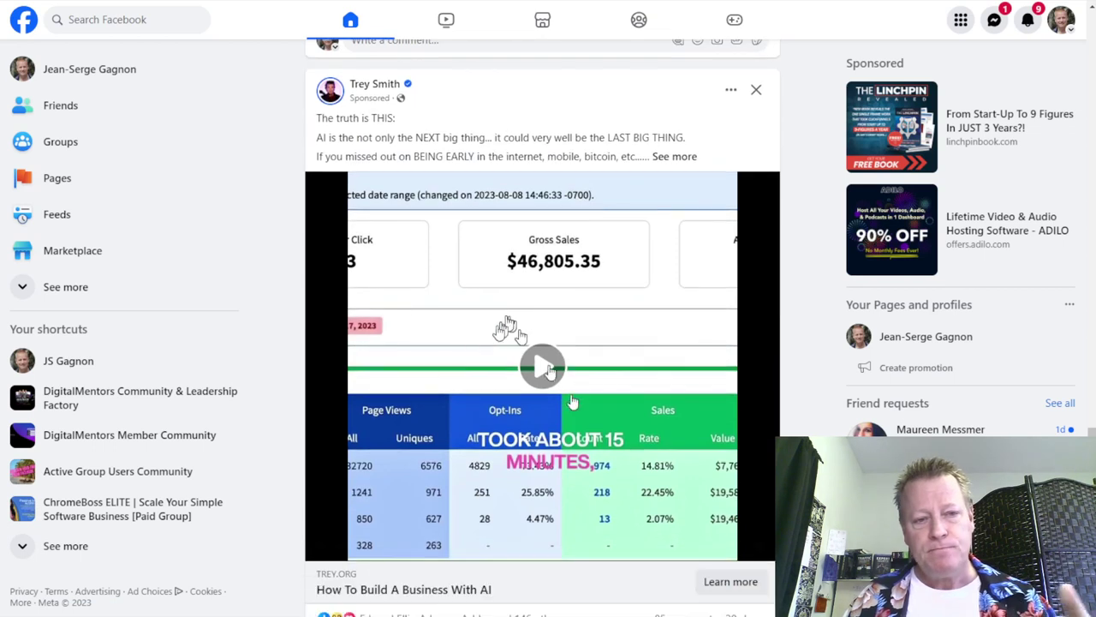
pyautogui.scroll(-4, 452, 257)
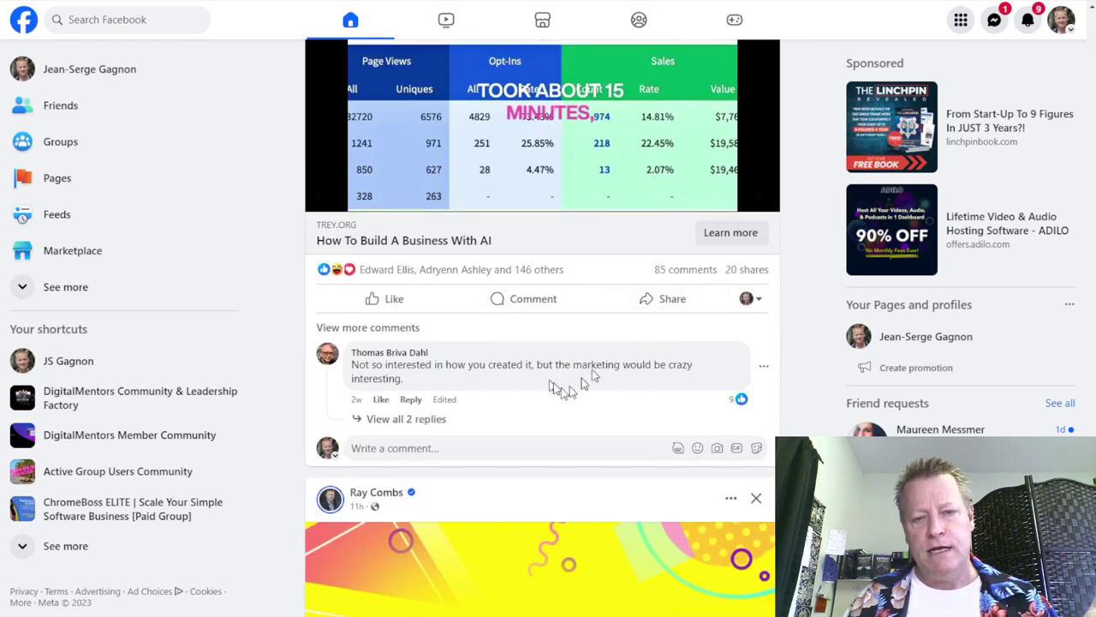
pyautogui.scroll(-6, 568, 377)
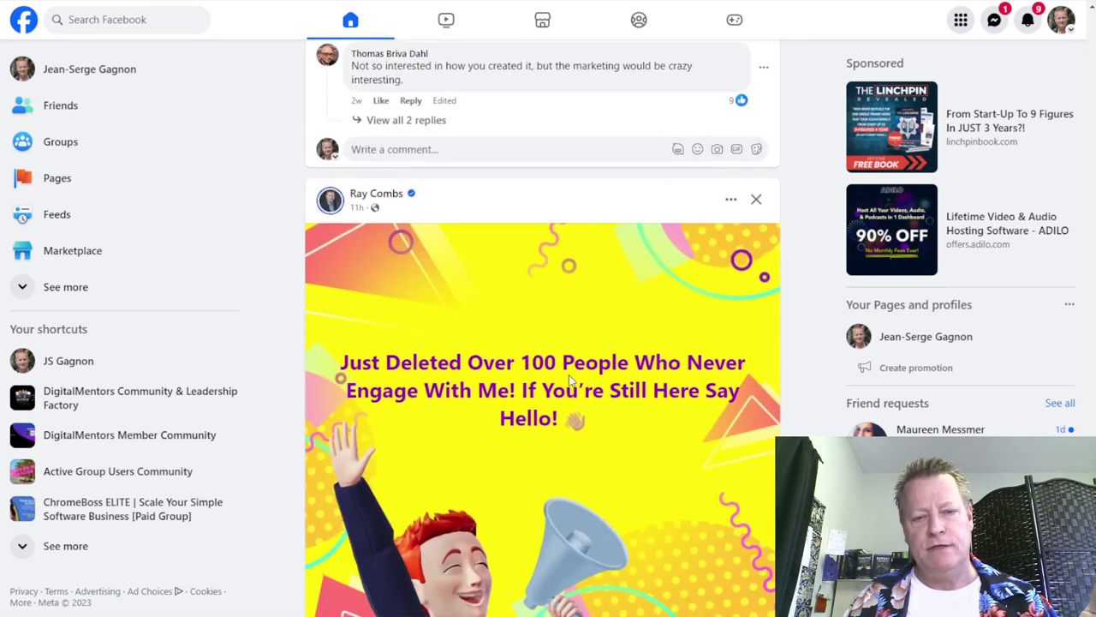
pyautogui.scroll(-3, 569, 374)
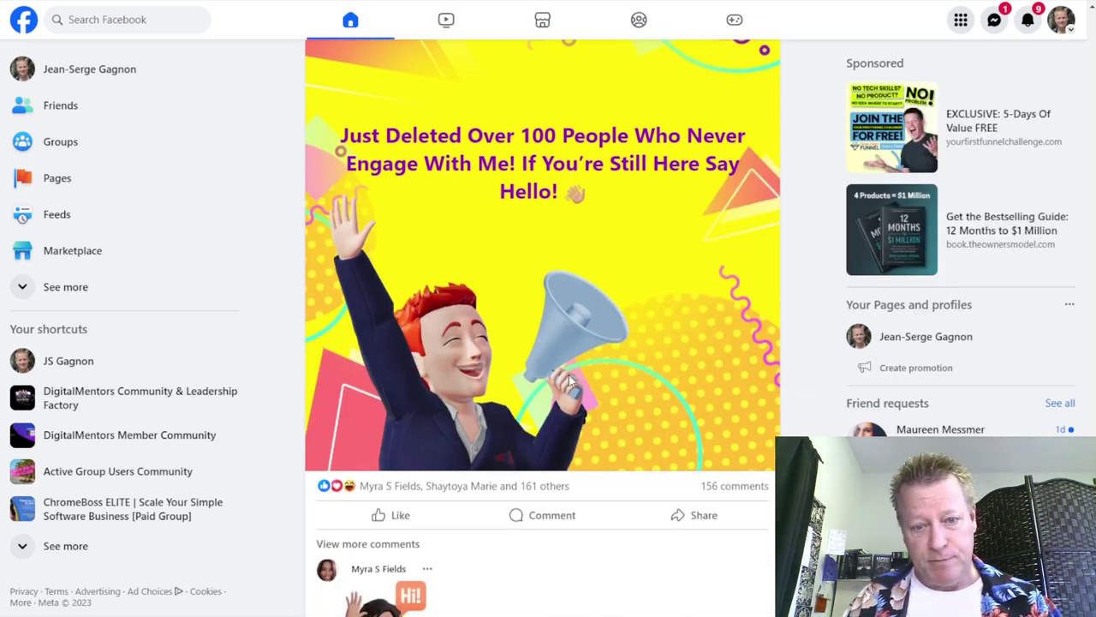
pyautogui.scroll(-8, 626, 399)
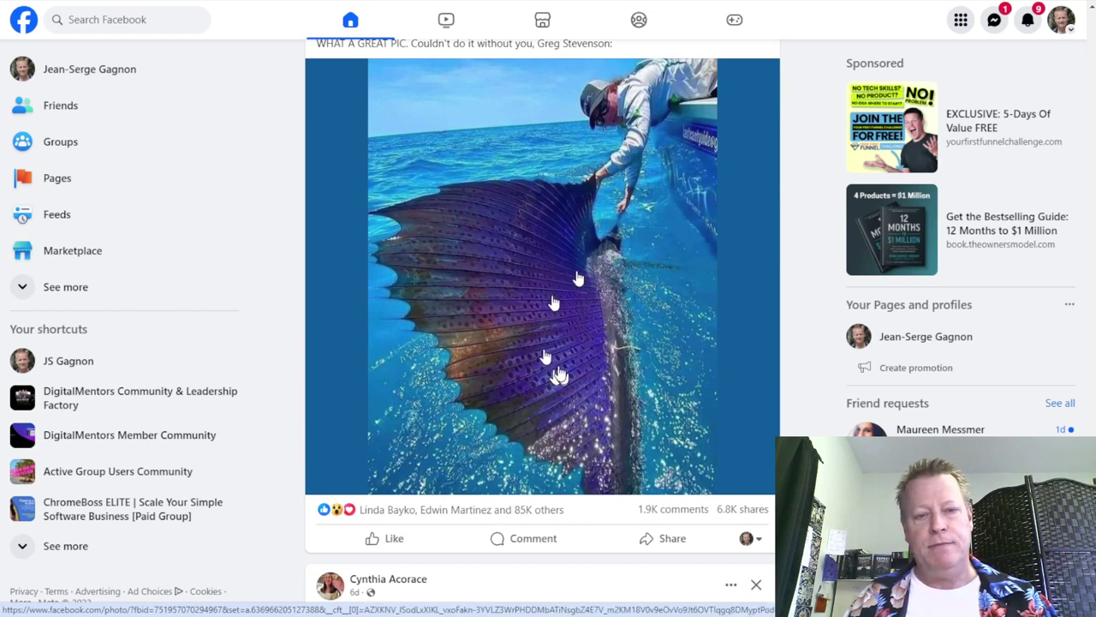
pyautogui.scroll(3, 561, 377)
pyautogui.scroll(-4, 575, 421)
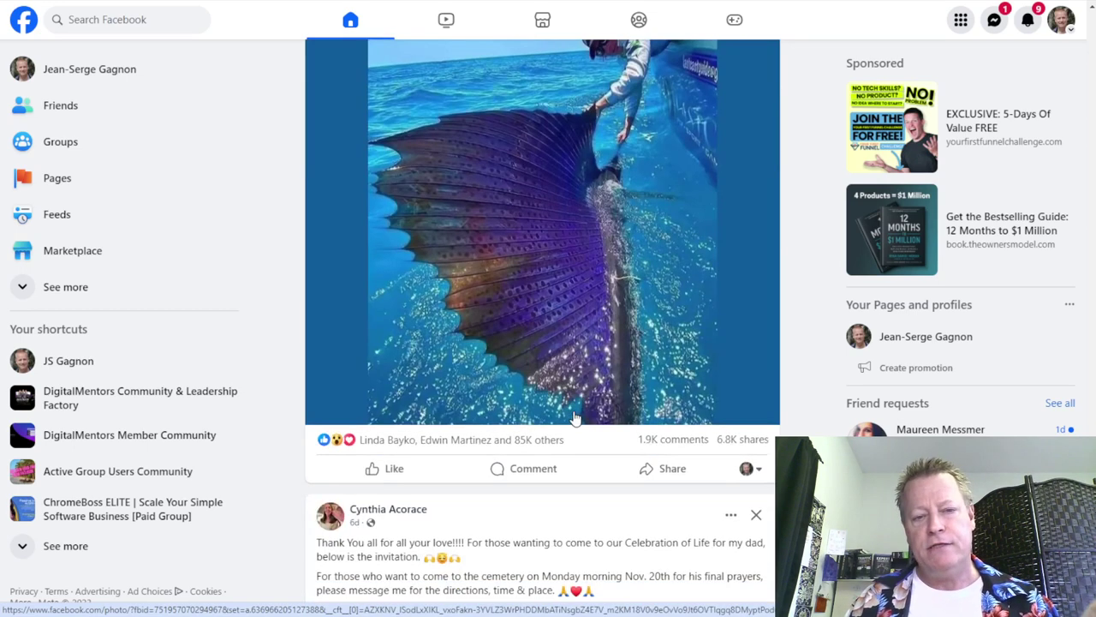
pyautogui.scroll(-6, 576, 418)
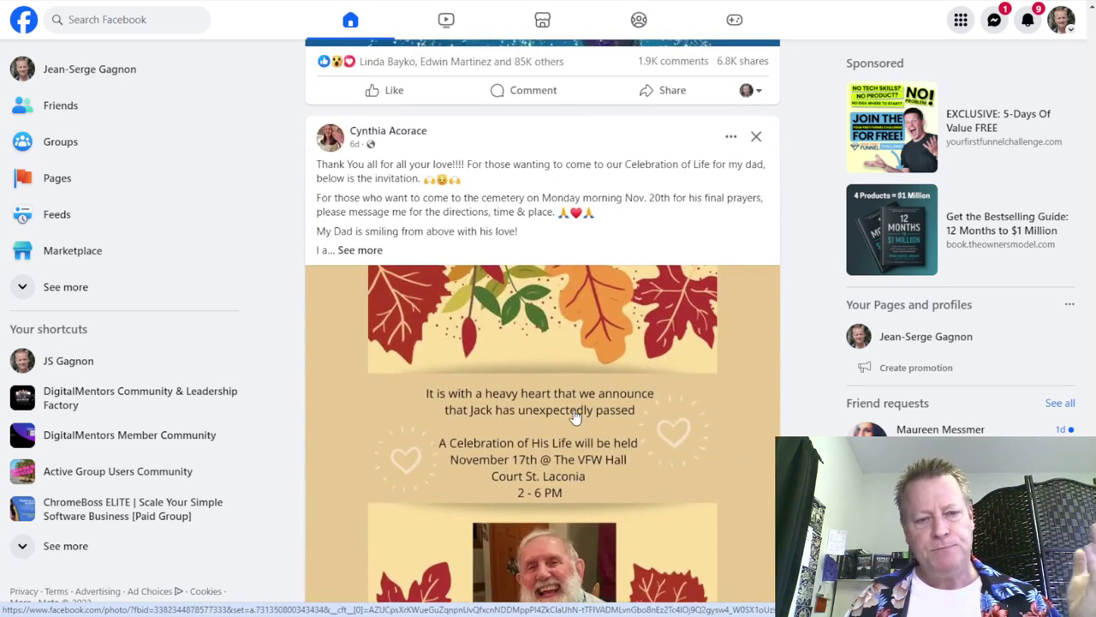